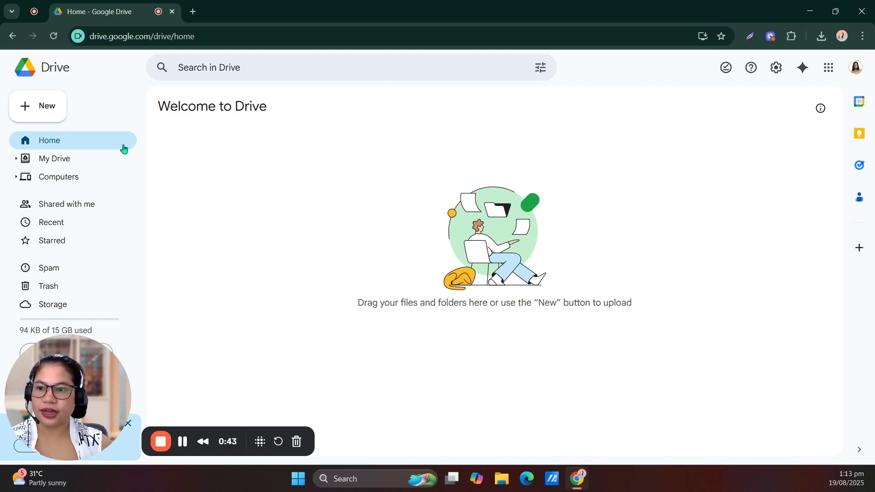
- Upload Surge Enrollment-Payment and MVA_Reflection Paper_Day 1 from the Downloads folder to Drive
{"action": "left_click", "coordinate": [37, 101]}
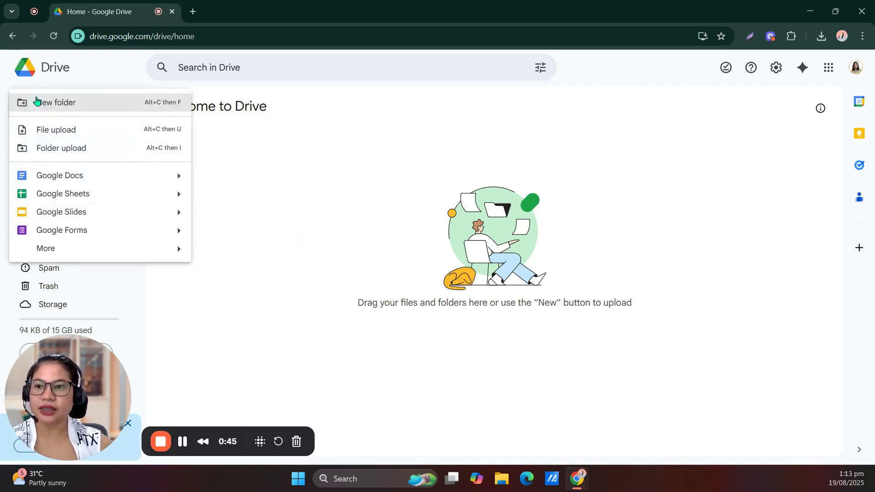
{"action": "left_click", "coordinate": [310, 219]}
{"action": "left_click", "coordinate": [28, 116]}
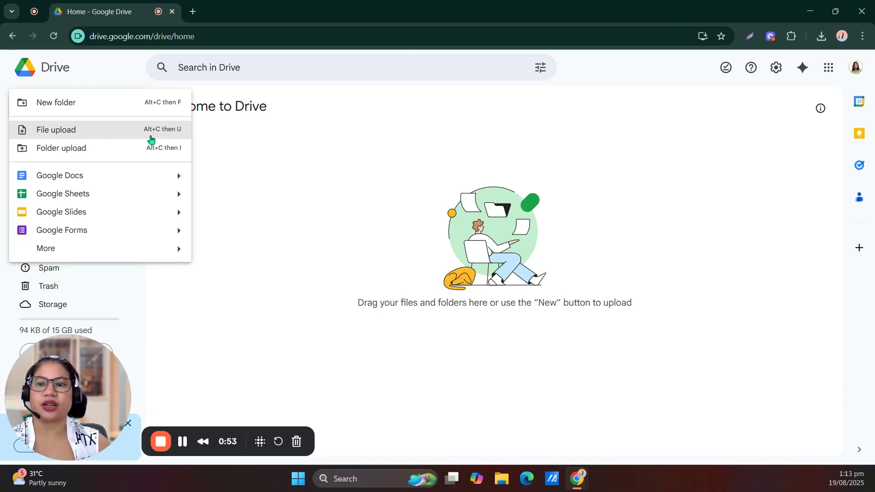
{"action": "left_click", "coordinate": [58, 138]}
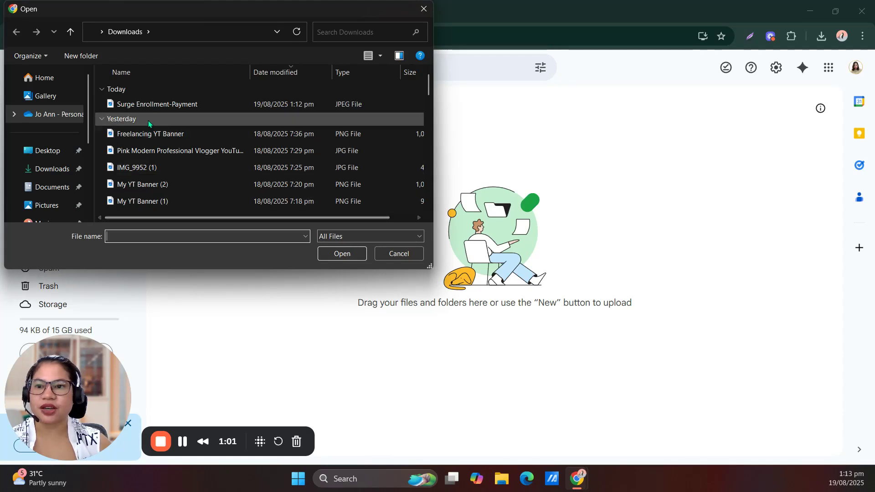
{"action": "left_click", "coordinate": [149, 103]}
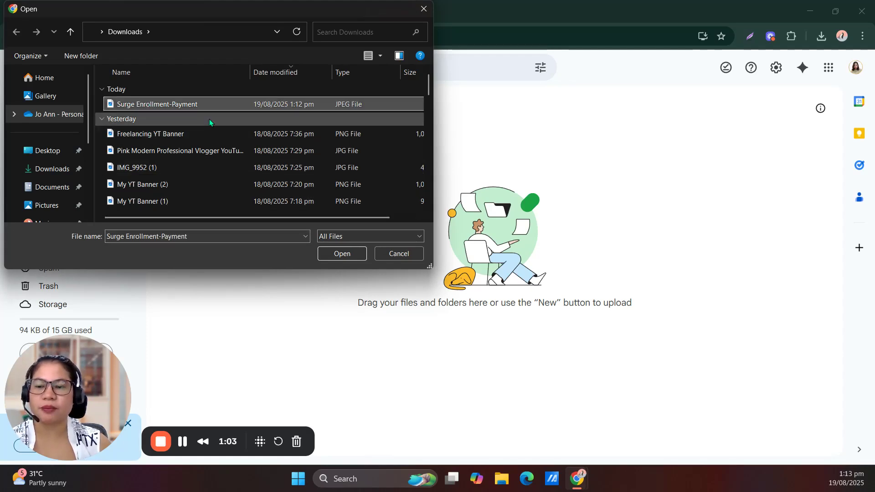
{"action": "scroll", "coordinate": [429, 86], "scroll_direction": "down", "scroll_amount": 1}
{"action": "scroll", "coordinate": [429, 86], "scroll_direction": "down", "scroll_amount": 1}
{"action": "left_click", "coordinate": [212, 174], "text": "ctrl"}
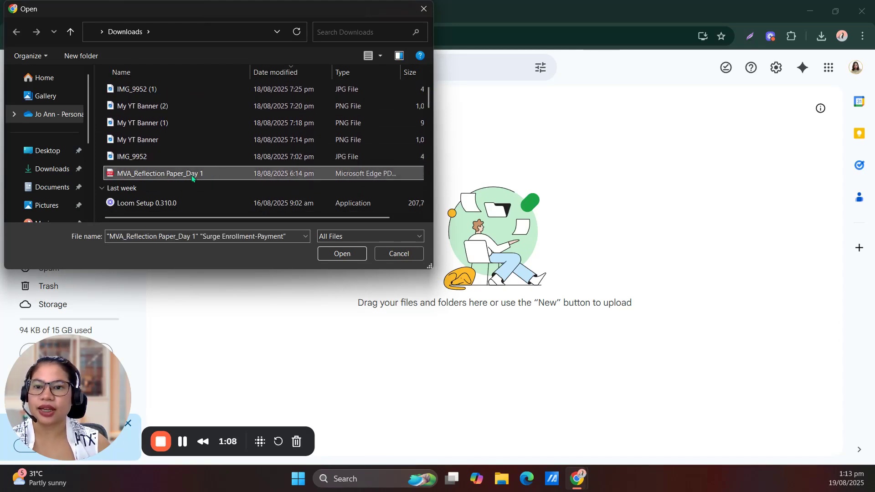
{"action": "left_click", "coordinate": [350, 259]}
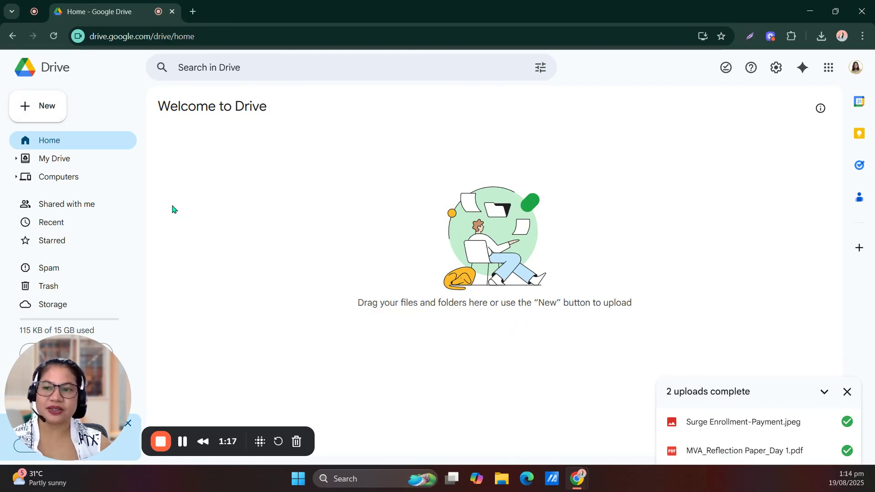
{"action": "left_click", "coordinate": [43, 112]}
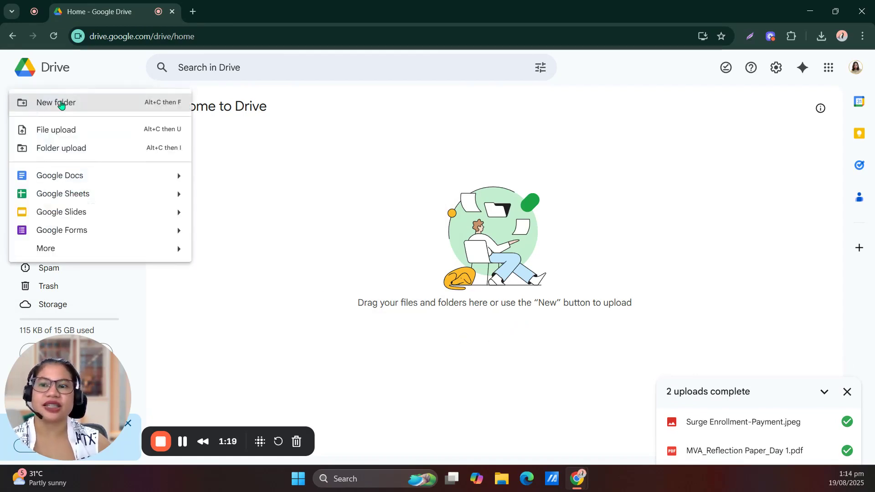
{"action": "left_click", "coordinate": [71, 132]}
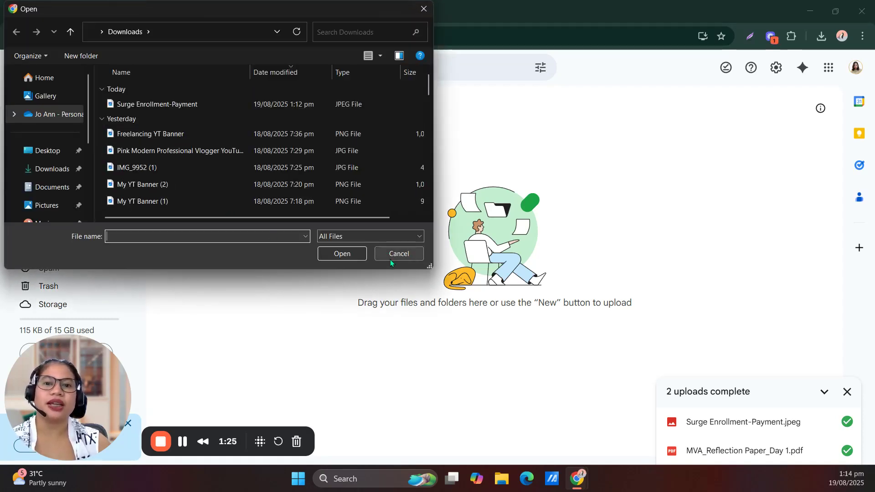
{"action": "left_click", "coordinate": [196, 150]}
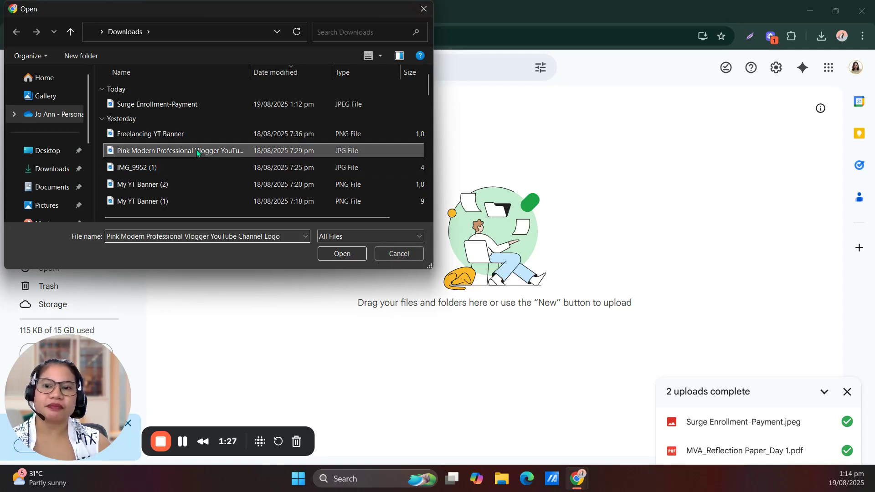
{"action": "left_click", "coordinate": [416, 255]}
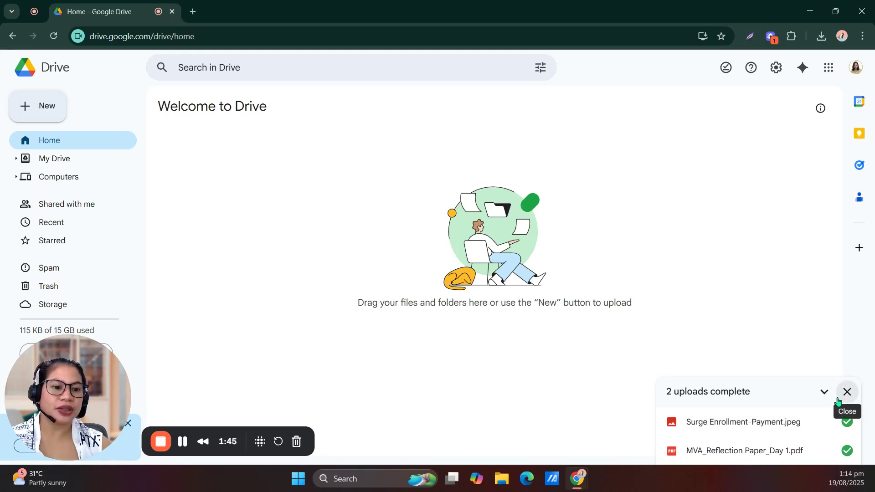
- Reload the Drive home page and check the uploaded Surge Enrollment-Payment.jpeg and MVA_Reflection Paper_Day 1.pdf files
{"action": "left_click", "coordinate": [54, 36]}
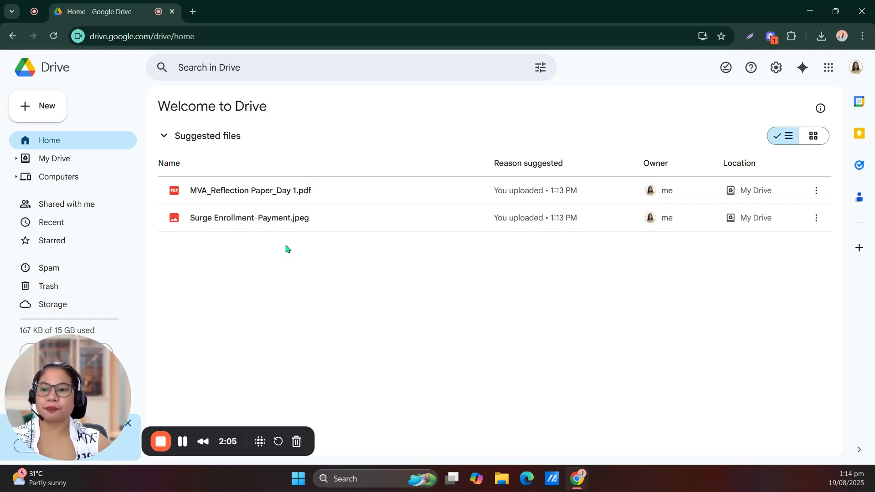
{"action": "left_click", "coordinate": [258, 224]}
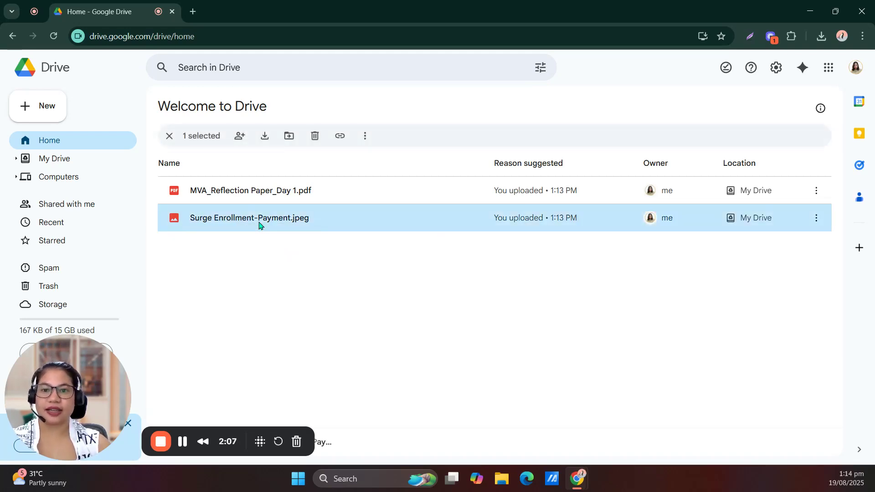
{"action": "left_click", "coordinate": [282, 196]}
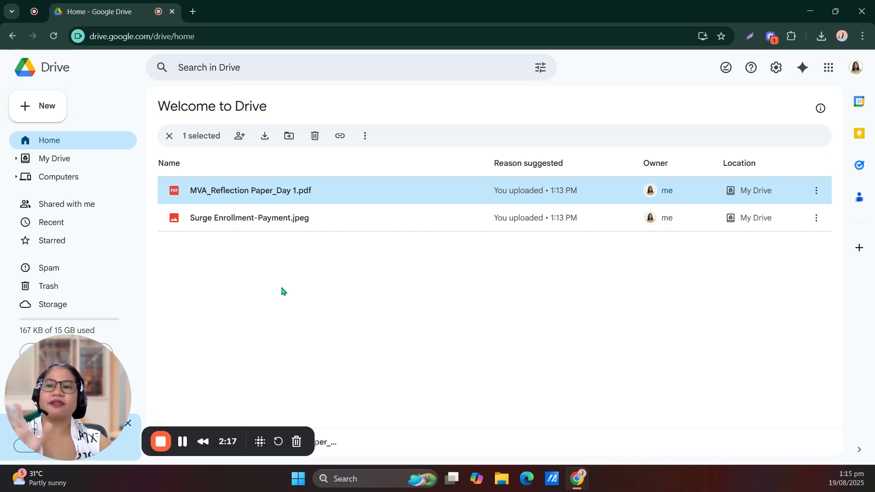
{"action": "left_click", "coordinate": [43, 111]}
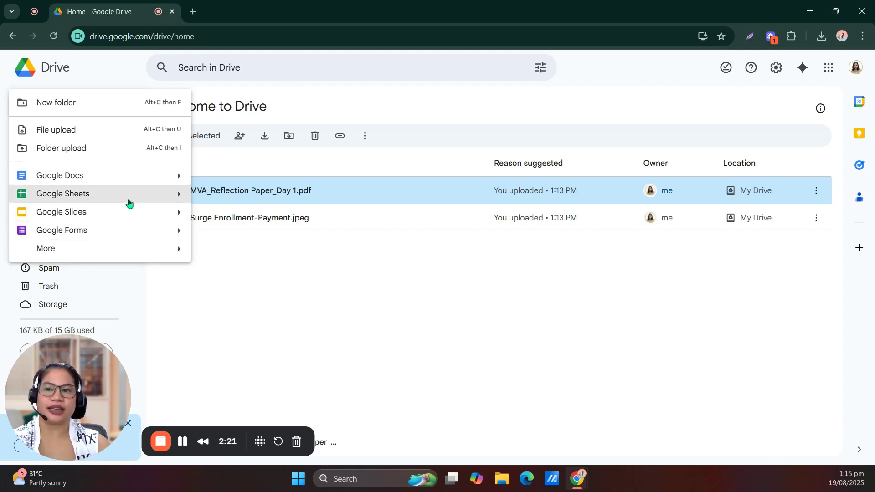
{"action": "left_click", "coordinate": [371, 273]}
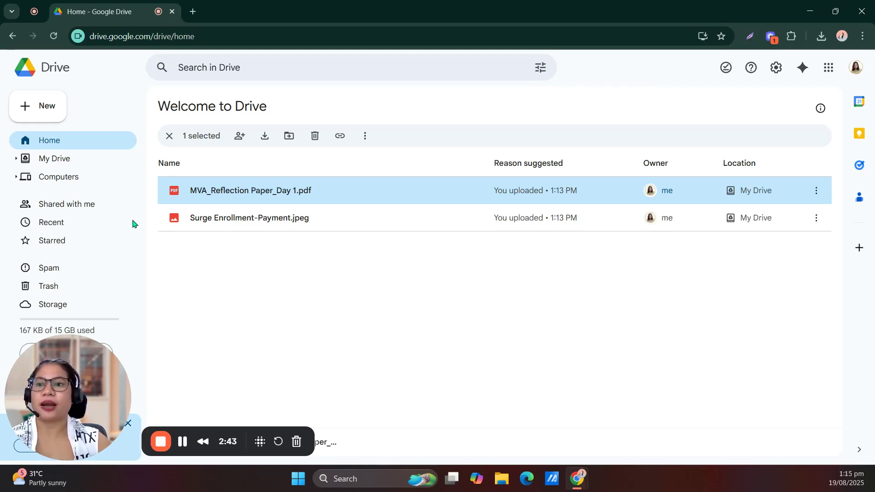
- Create a new folder named MVA Surge Certification Program in My Drive
{"action": "left_click", "coordinate": [37, 113]}
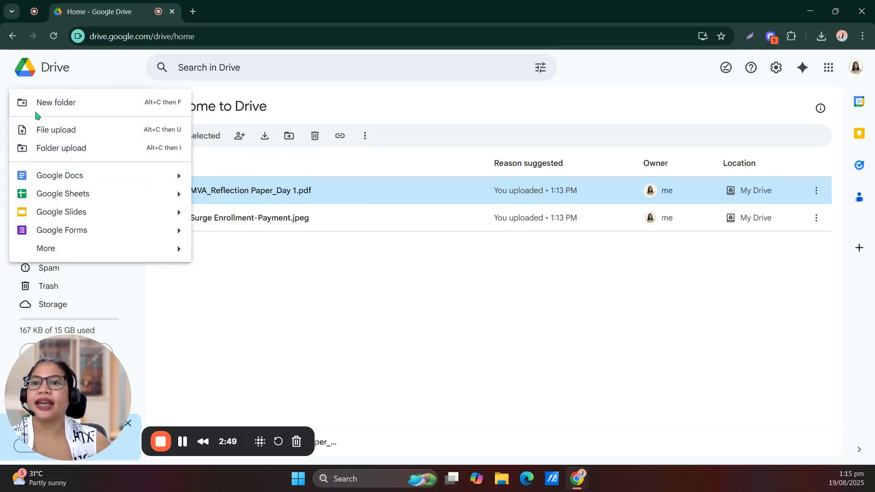
{"action": "left_click", "coordinate": [39, 108]}
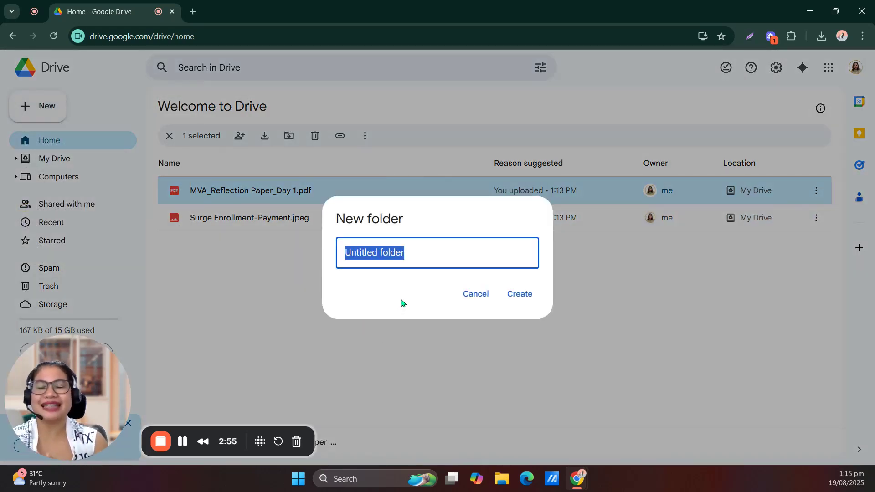
{"action": "type", "text": "M"}
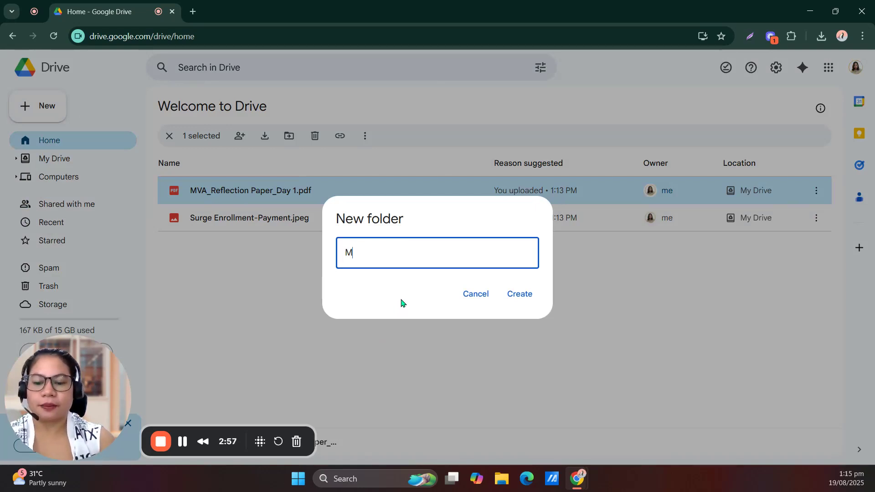
{"action": "type", "text": "VA"}
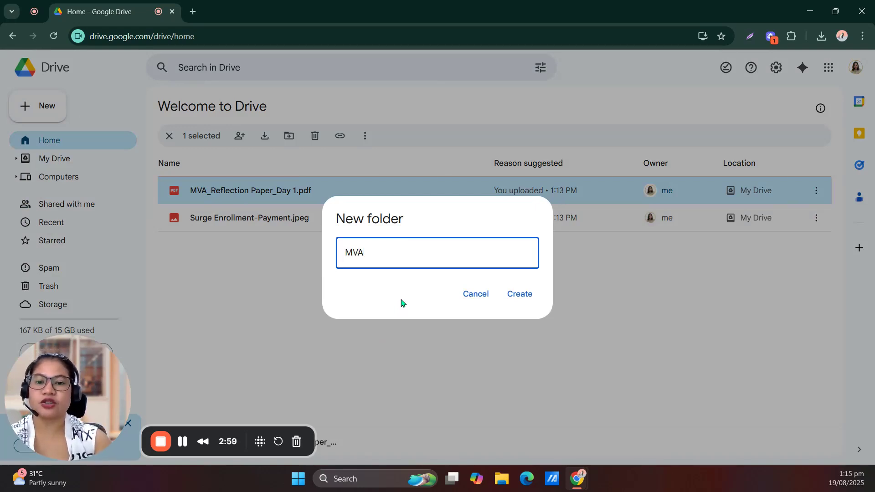
{"action": "type", "text": " Surge"}
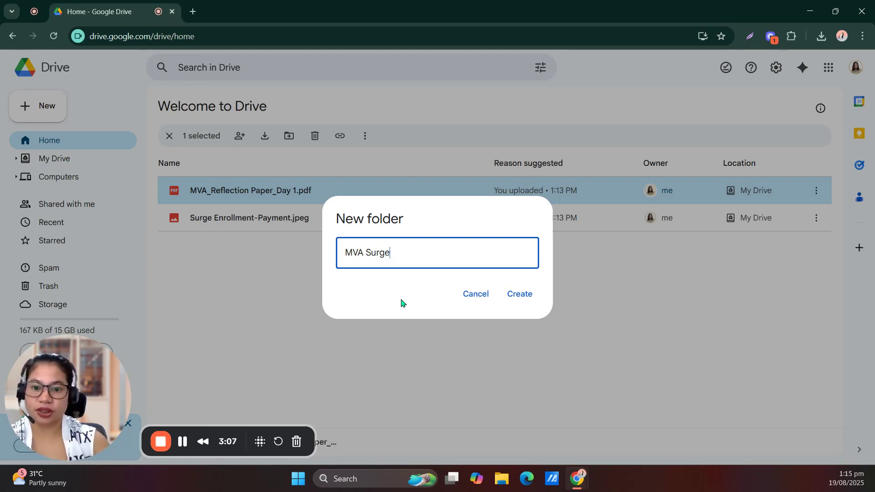
{"action": "type", "text": " Certif"}
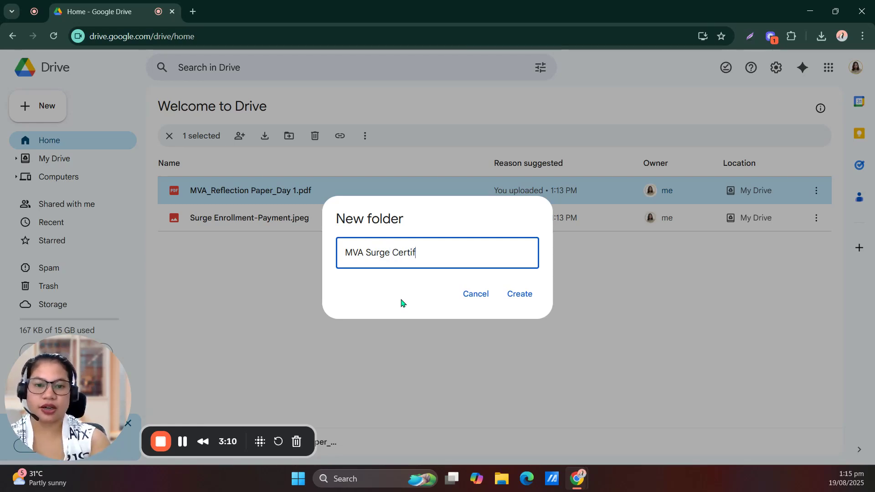
{"action": "type", "text": "icat"}
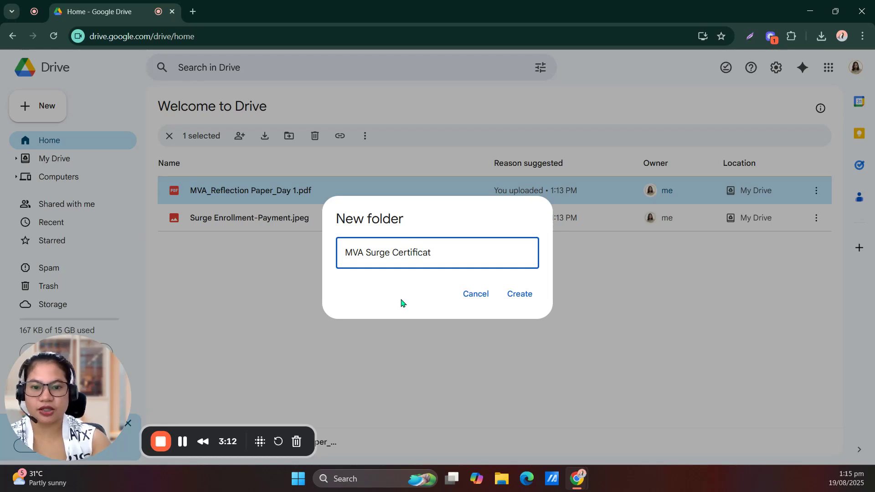
{"action": "type", "text": "ion Program"}
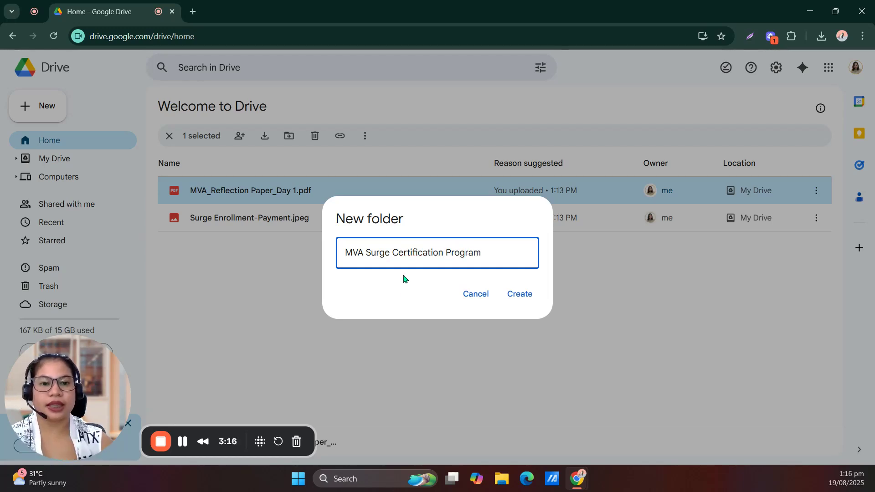
{"action": "left_click", "coordinate": [520, 294]}
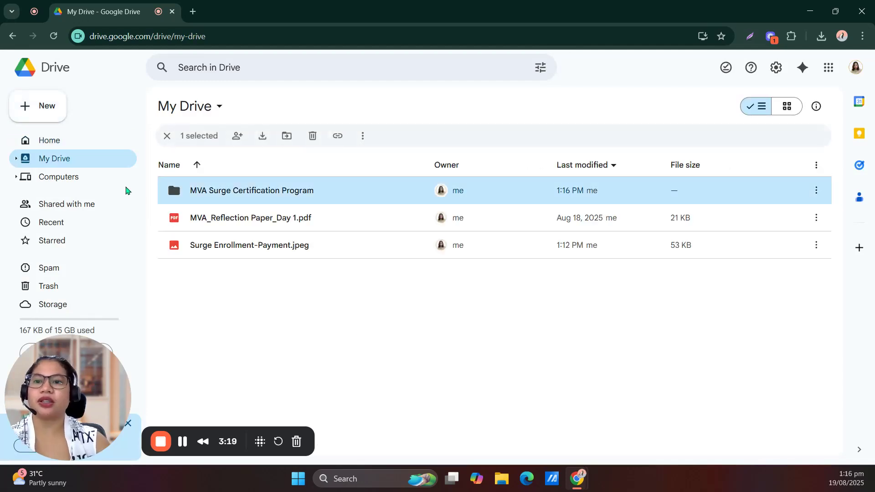
- Move MVA_Reflection Paper_Day 1.pdf and Surge Enrollment-Payment.jpeg into the MVA Surge Certification Program folder and open that folder
{"action": "left_click", "coordinate": [285, 317]}
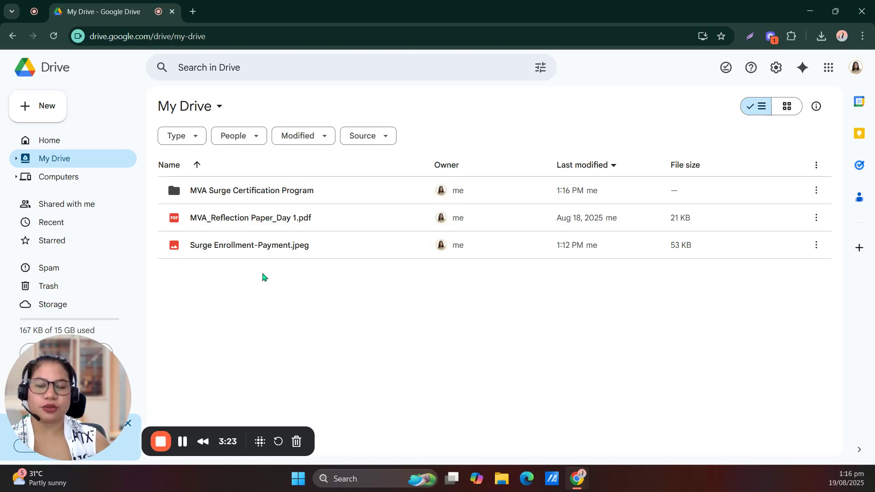
{"action": "left_click_drag", "start_coordinate": [262, 277], "coordinate": [254, 221]}
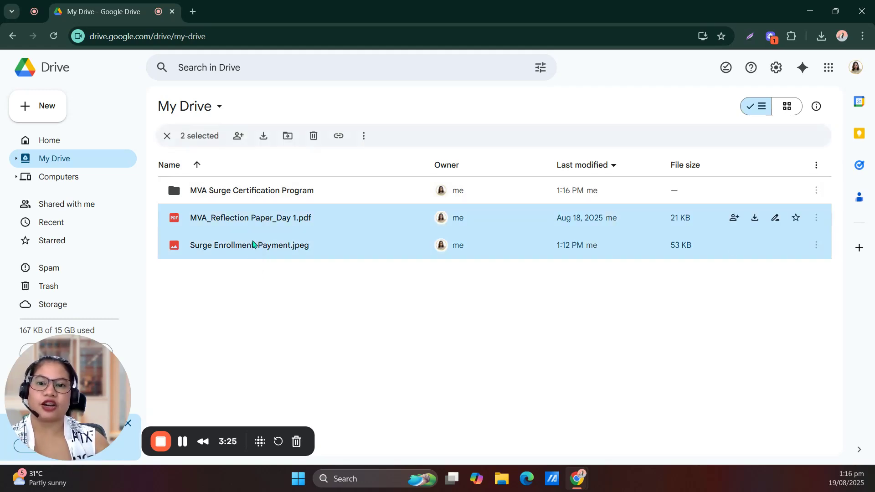
{"action": "left_click", "coordinate": [208, 325]}
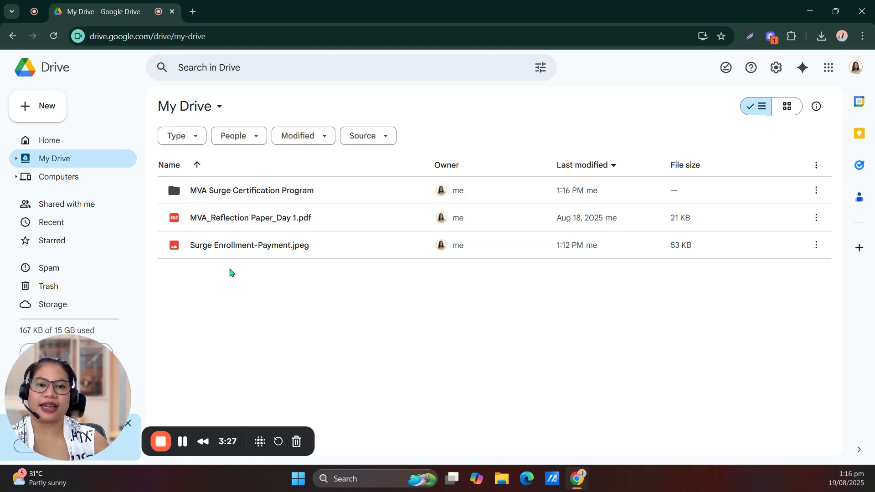
{"action": "left_click_drag", "start_coordinate": [230, 269], "coordinate": [228, 230]}
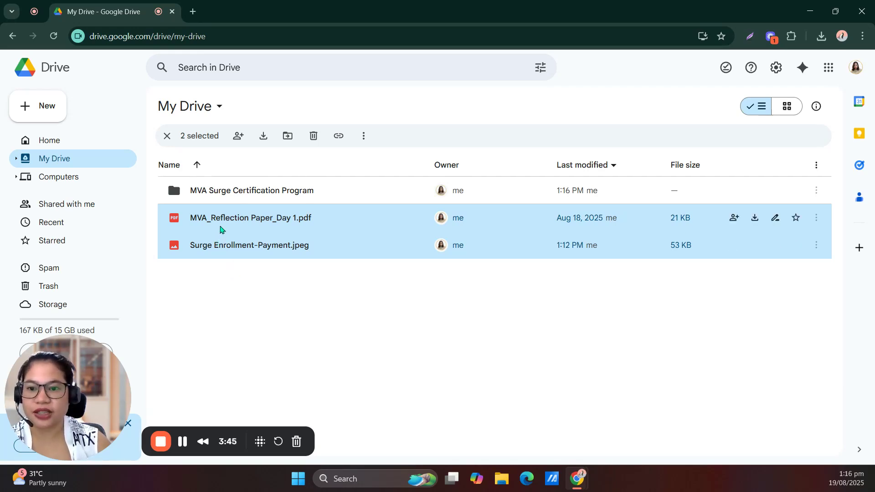
{"action": "left_click_drag", "start_coordinate": [220, 229], "coordinate": [223, 197]}
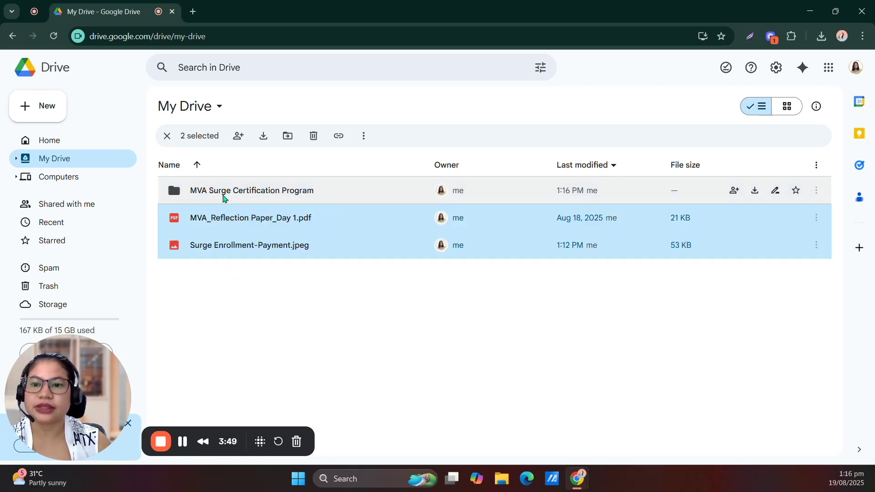
{"action": "double_click", "coordinate": [223, 197]}
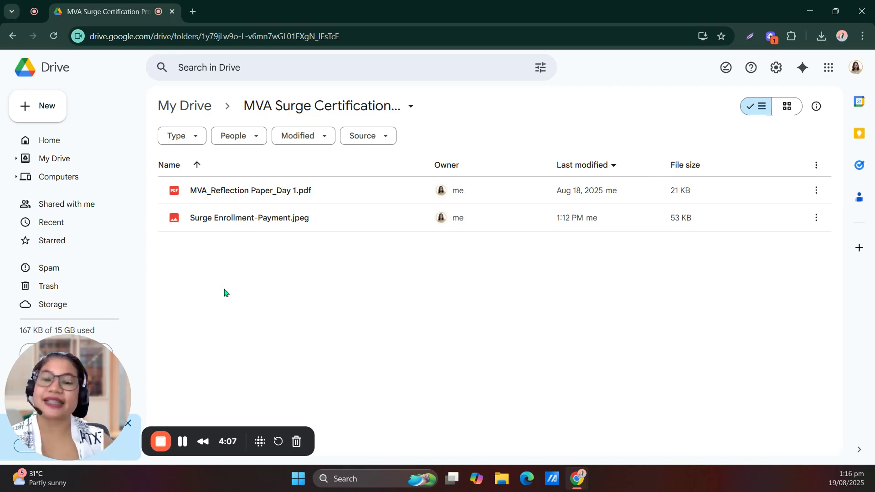
- Create a subfolder named Payments inside the MVA Surge Certification Program folder
{"action": "right_click", "coordinate": [227, 293]}
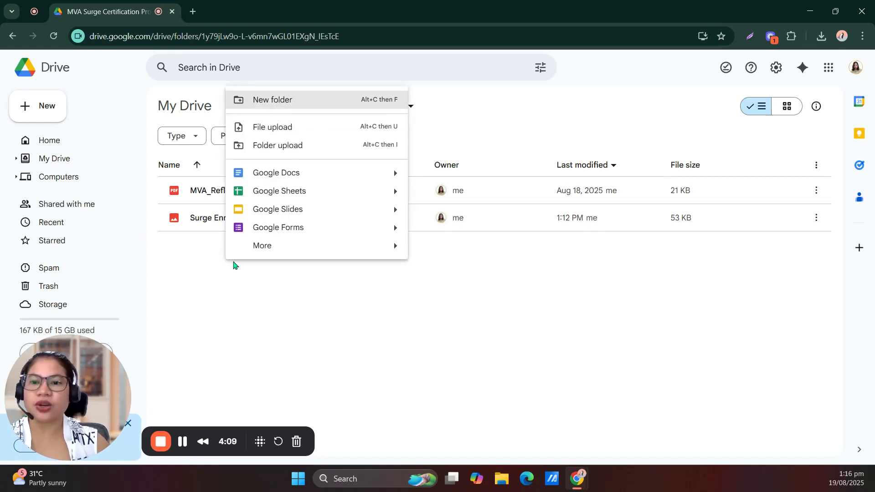
{"action": "left_click", "coordinate": [267, 101]}
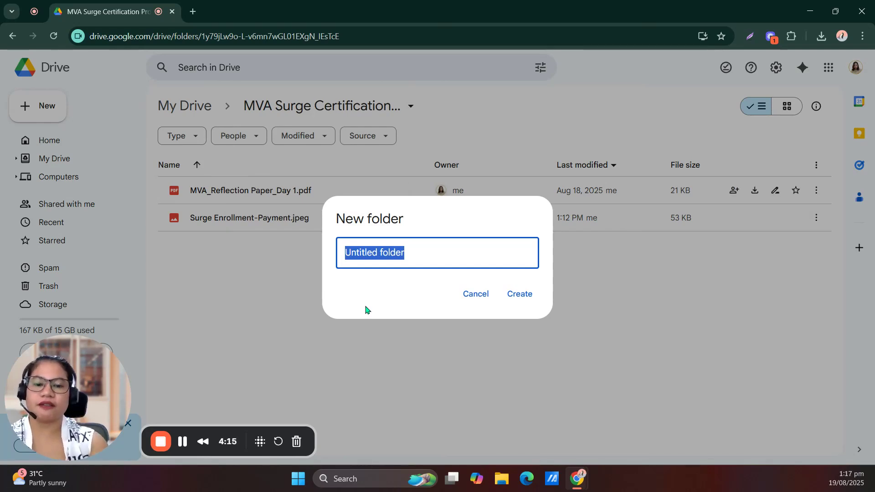
{"action": "type", "text": "Payment"}
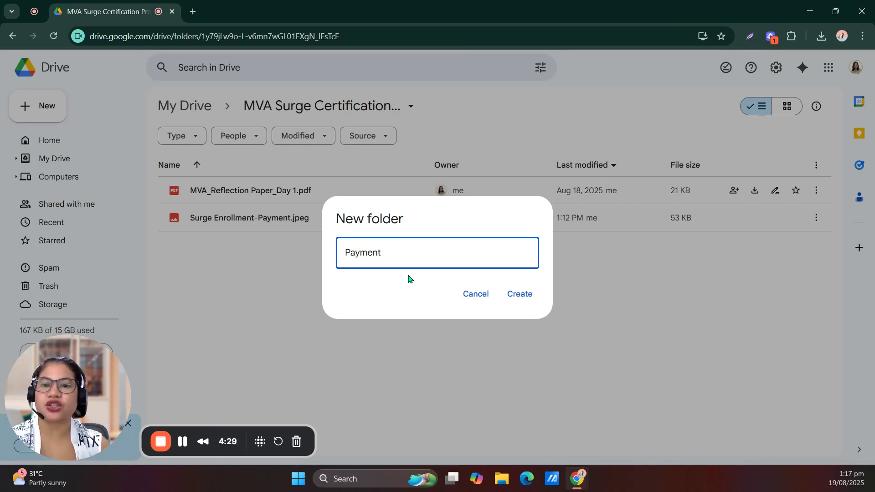
{"action": "left_click", "coordinate": [518, 297]}
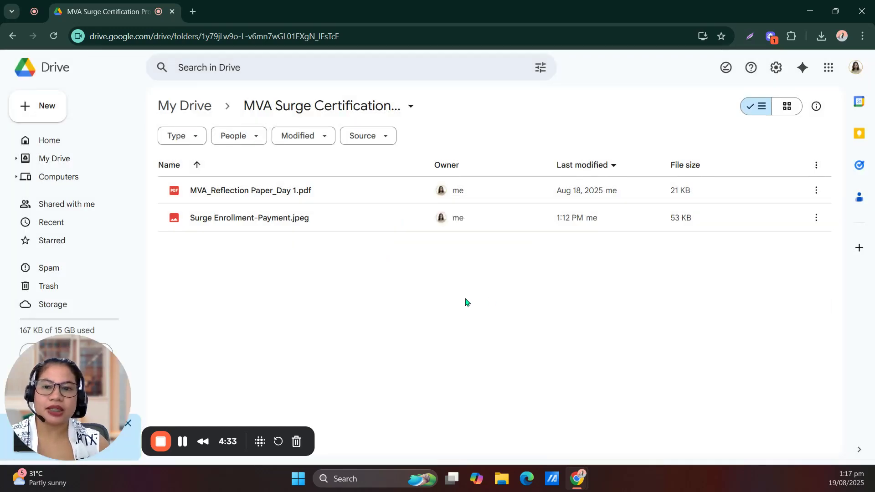
- Create a subfolder named Week 1 inside the MVA Surge Certification Program folder
{"action": "left_click", "coordinate": [234, 309]}
{"action": "right_click", "coordinate": [231, 307]}
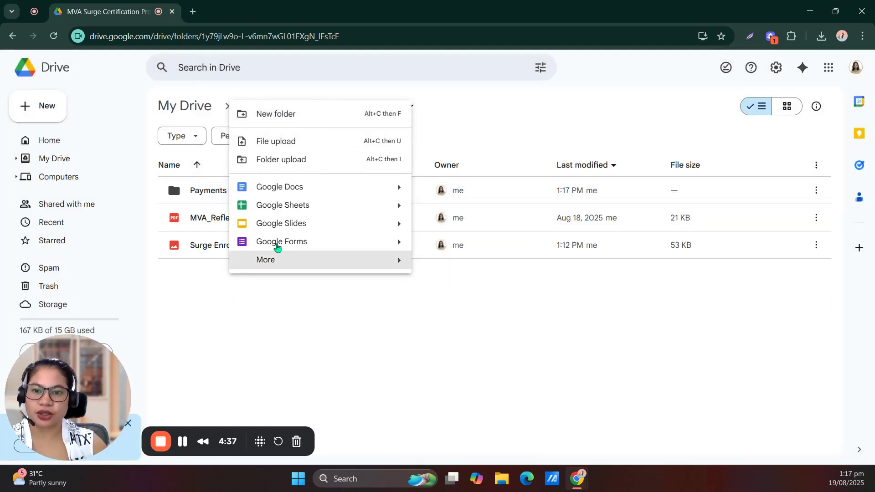
{"action": "left_click", "coordinate": [281, 117]}
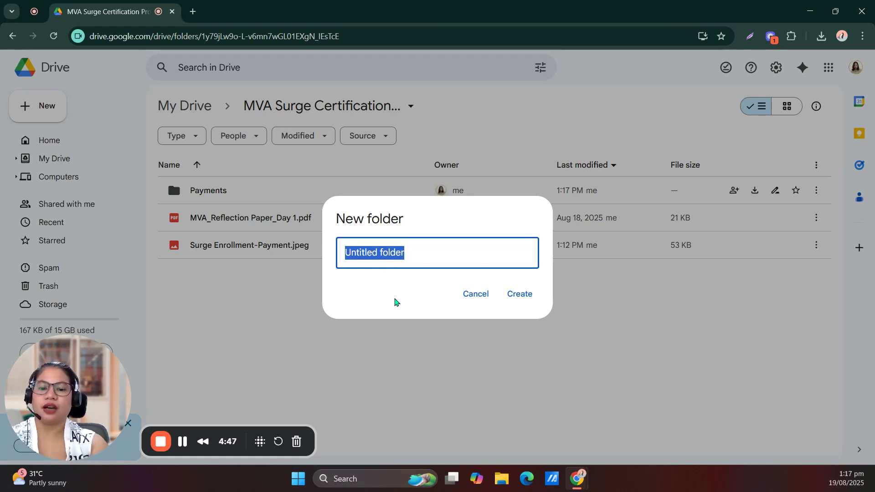
{"action": "type", "text": "Week 1"}
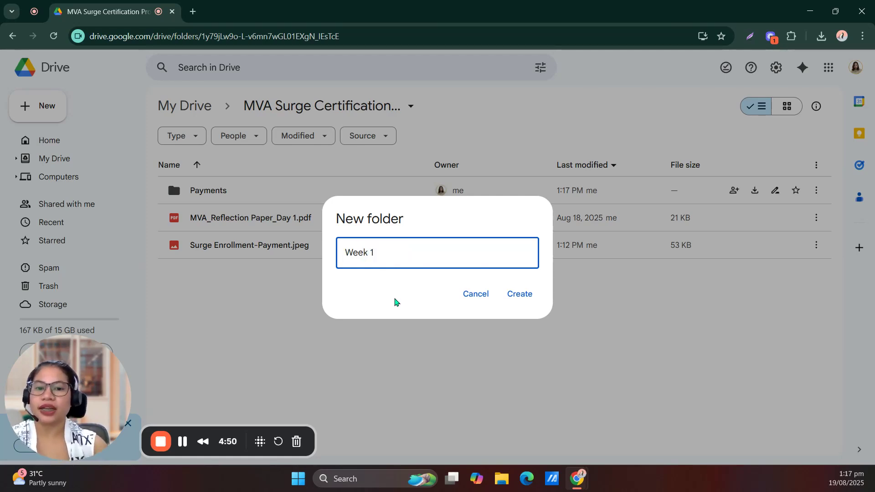
{"action": "left_click", "coordinate": [524, 304]}
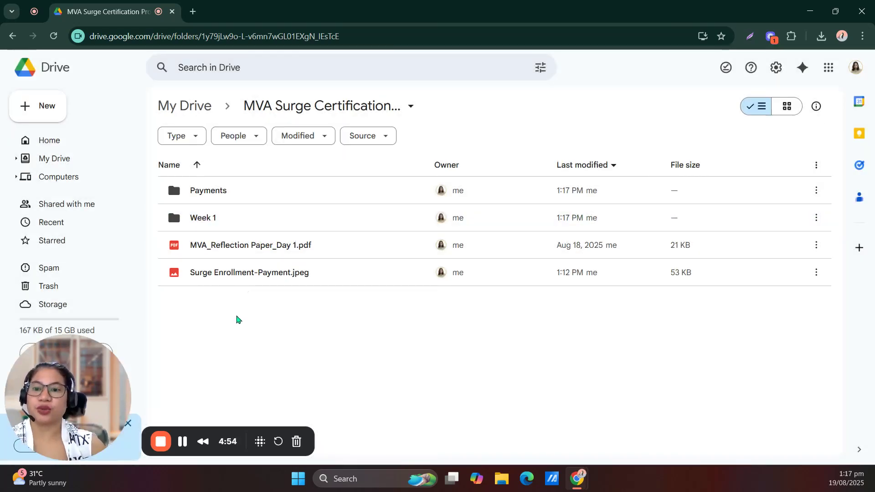
- Create another subfolder named Week 2 in the MVA Surge Certification Program folder
{"action": "right_click", "coordinate": [223, 316]}
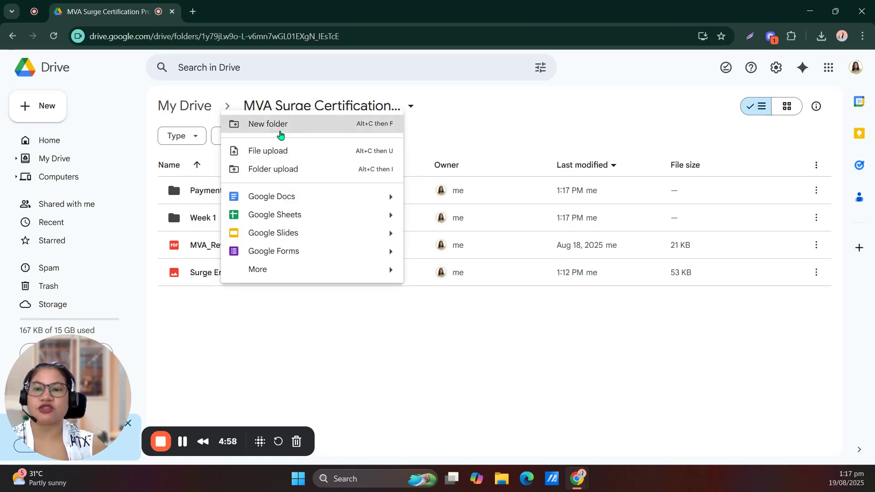
{"action": "left_click", "coordinate": [280, 135]}
{"action": "type", "text": "Week 2"}
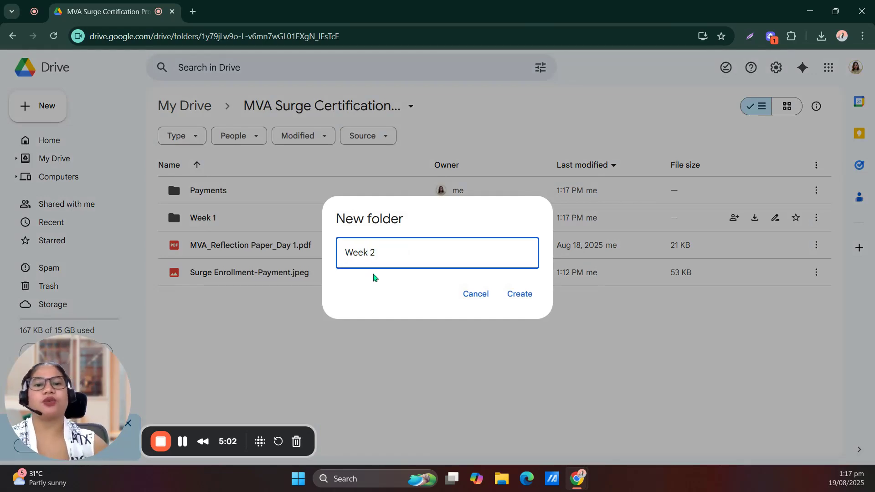
{"action": "left_click", "coordinate": [518, 297]}
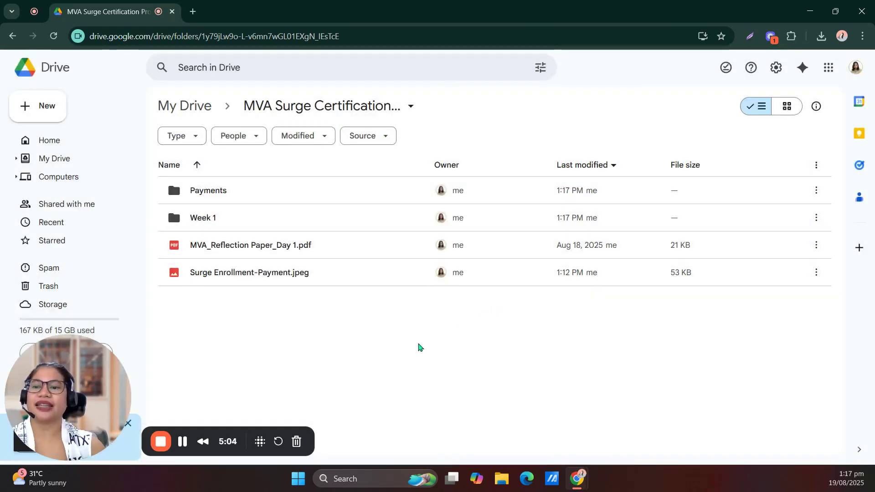
{"action": "left_click", "coordinate": [390, 356]}
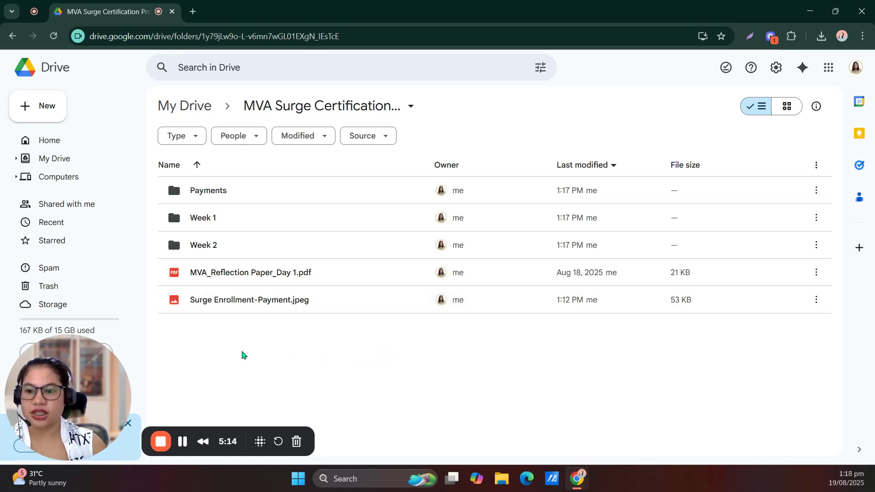
{"action": "left_click", "coordinate": [195, 274]}
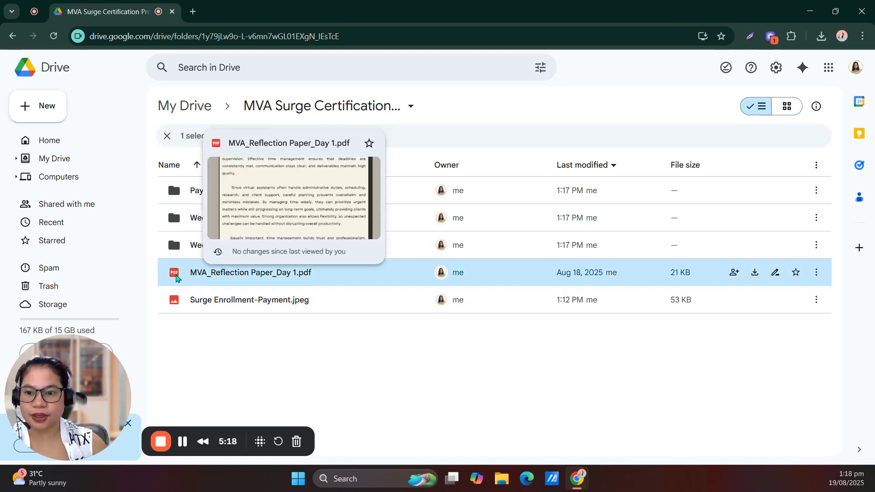
{"action": "left_click", "coordinate": [207, 344]}
{"action": "left_click", "coordinate": [208, 304]}
{"action": "left_click", "coordinate": [209, 359]}
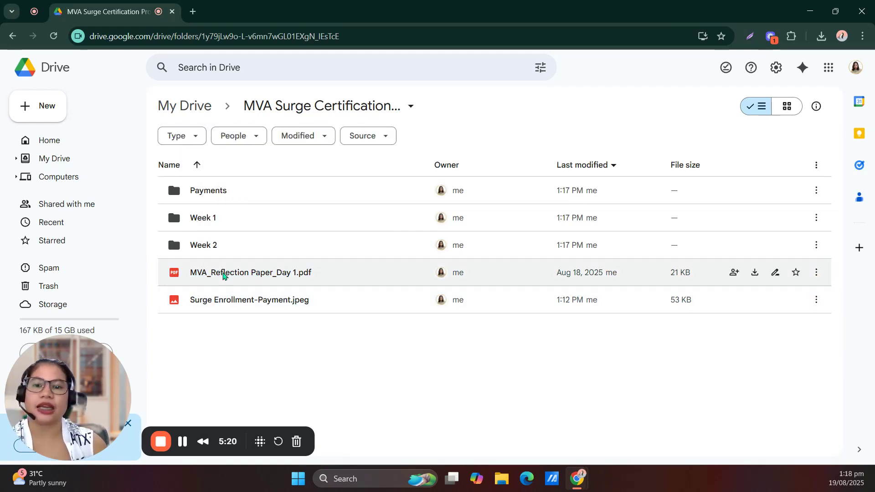
{"action": "left_click", "coordinate": [223, 275]}
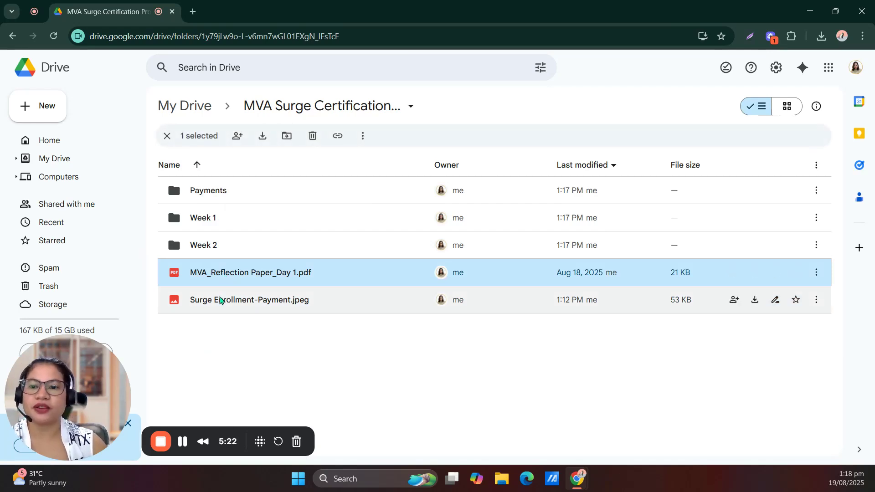
{"action": "right_click", "coordinate": [223, 278]}
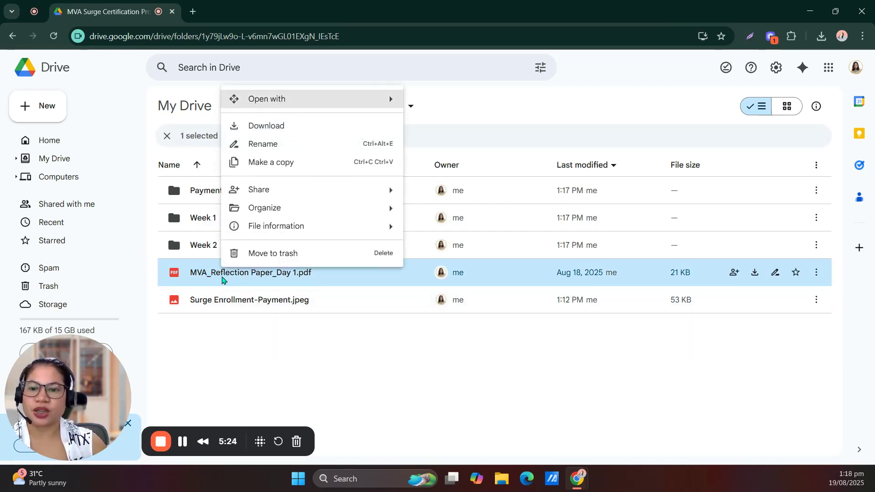
{"action": "left_click", "coordinate": [234, 376]}
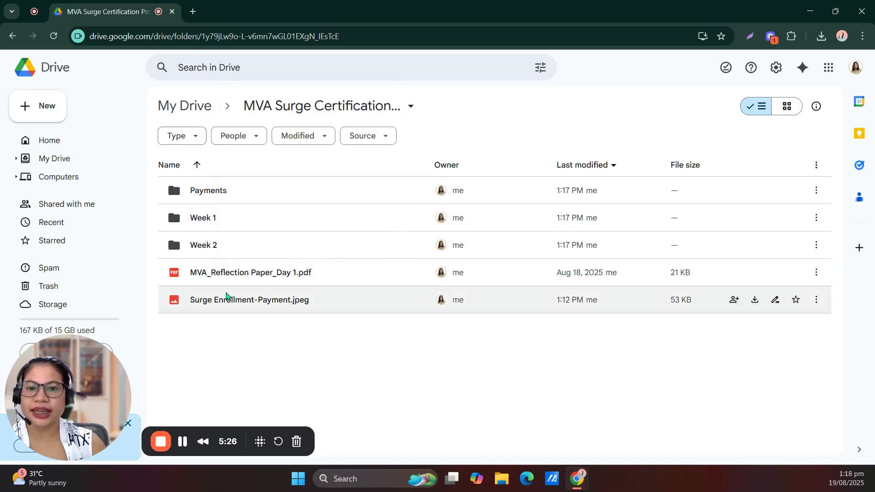
- Move MVA_Reflection Paper_Day 1.pdf from the MVA Surge Certification Program folder into the Week 1 subfolder
{"action": "right_click", "coordinate": [225, 279]}
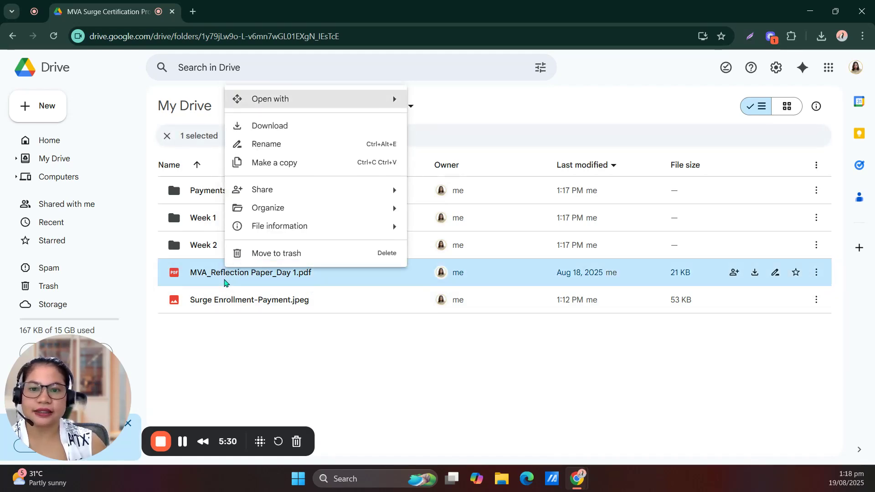
{"action": "left_click", "coordinate": [225, 283]}
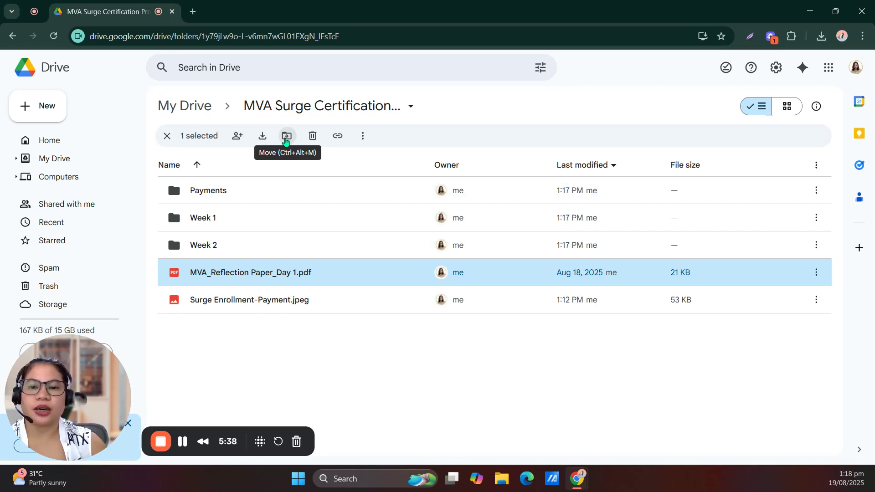
{"action": "left_click", "coordinate": [286, 140]}
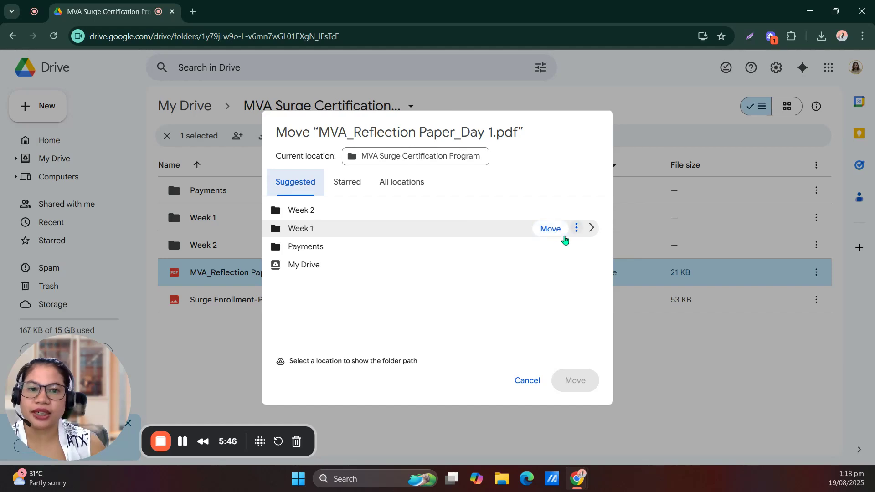
{"action": "left_click", "coordinate": [556, 231]}
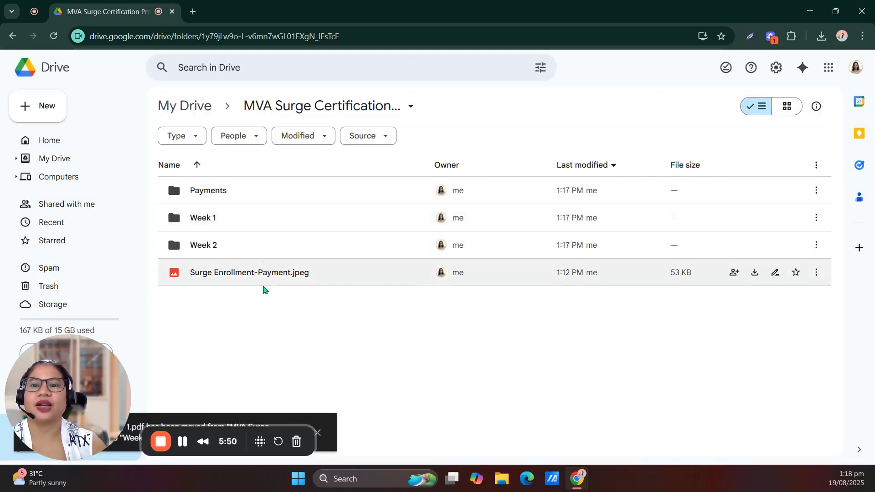
- Move Surge Enrollment-Payment.jpeg into the Payments subfolder and check that subfolder's contents
{"action": "left_click", "coordinate": [263, 283]}
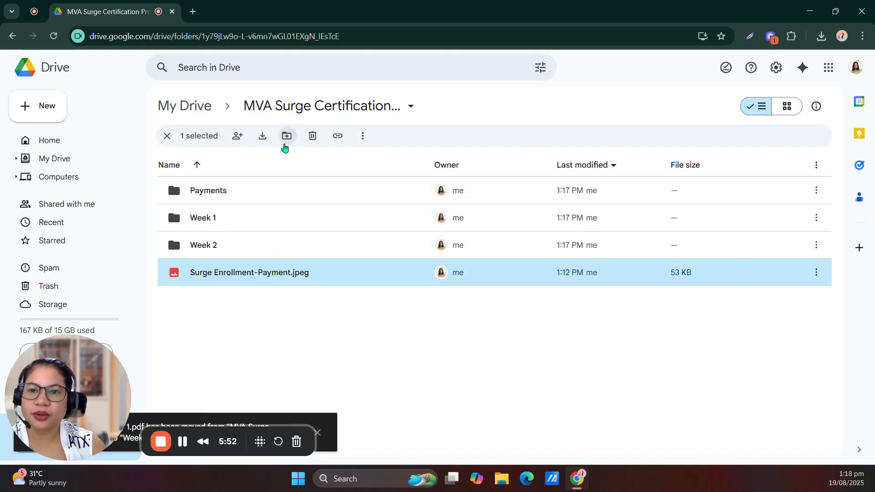
{"action": "left_click", "coordinate": [286, 137]}
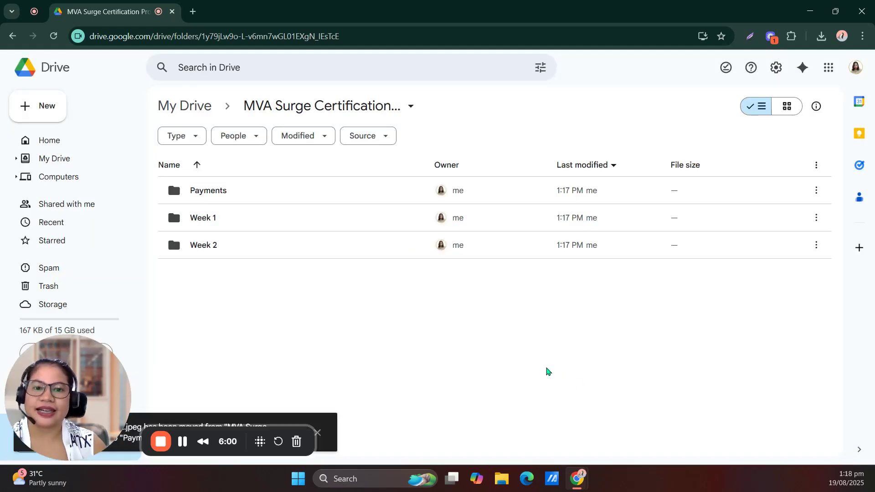
{"action": "double_click", "coordinate": [239, 195]}
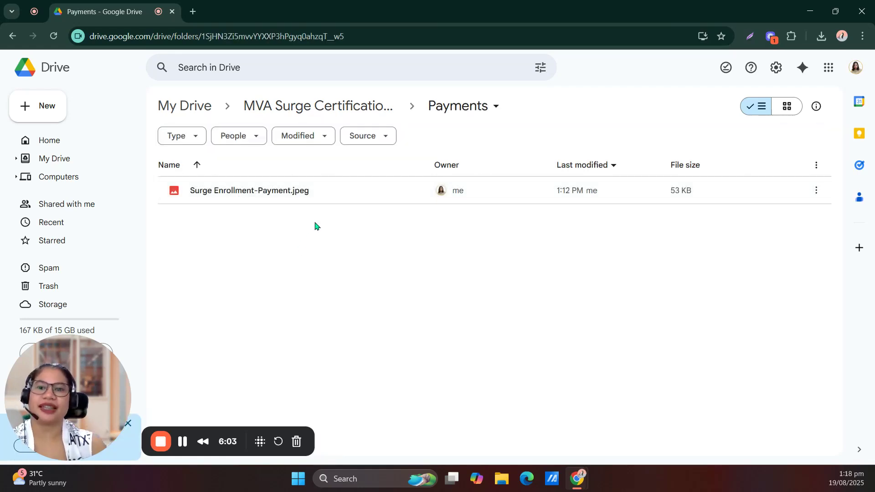
{"action": "left_click", "coordinate": [317, 111]}
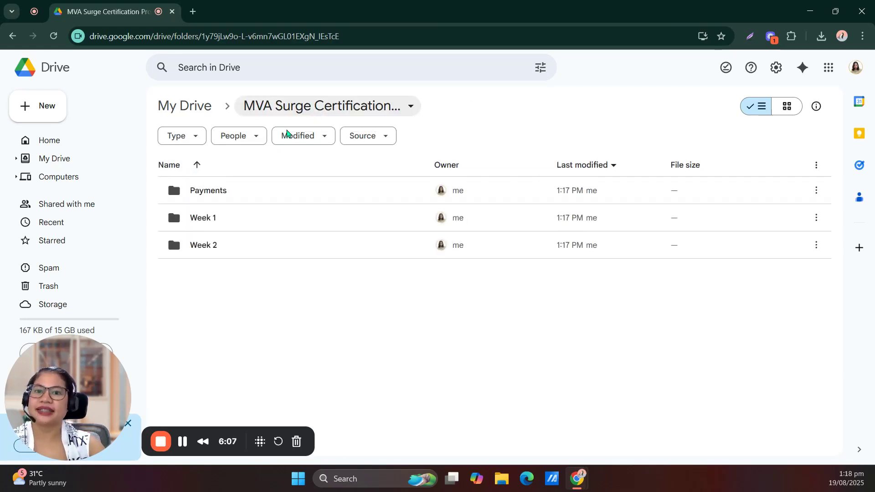
- Open the Week 1 folder and create a subfolder named Day 1 inside it
{"action": "left_click", "coordinate": [223, 228]}
{"action": "double_click", "coordinate": [223, 228]}
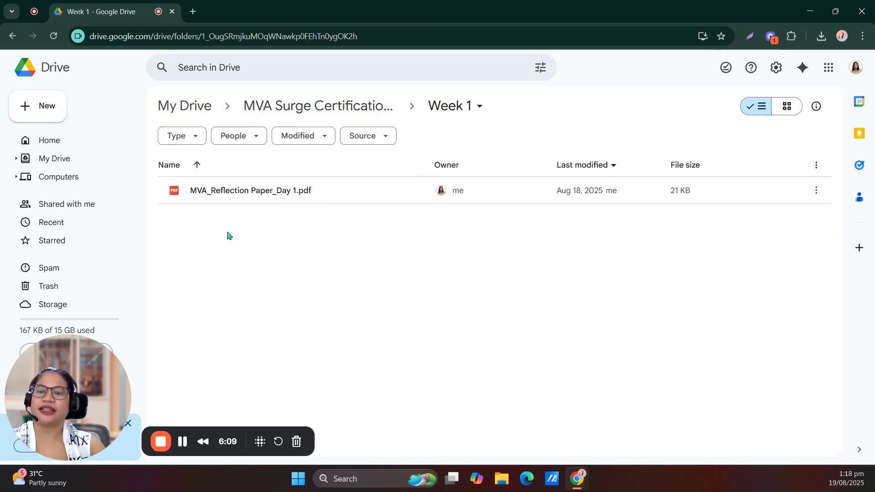
{"action": "left_click", "coordinate": [245, 195]}
{"action": "left_click", "coordinate": [237, 234]}
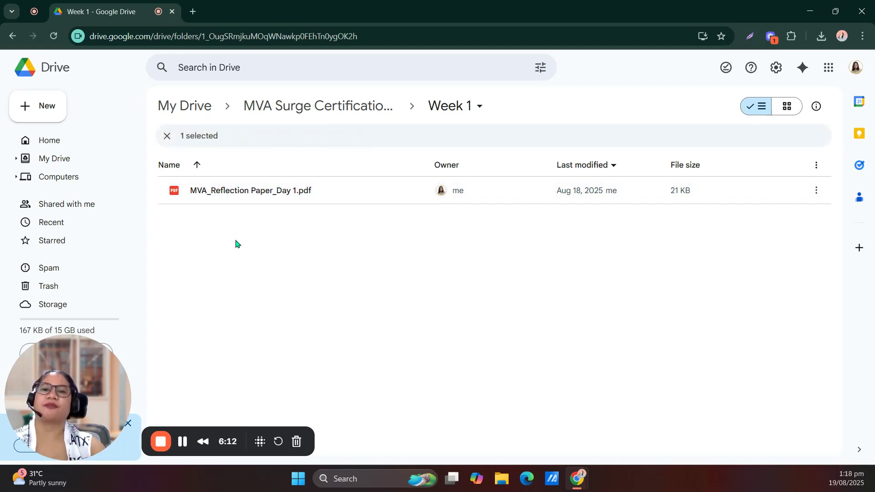
{"action": "right_click", "coordinate": [239, 264]}
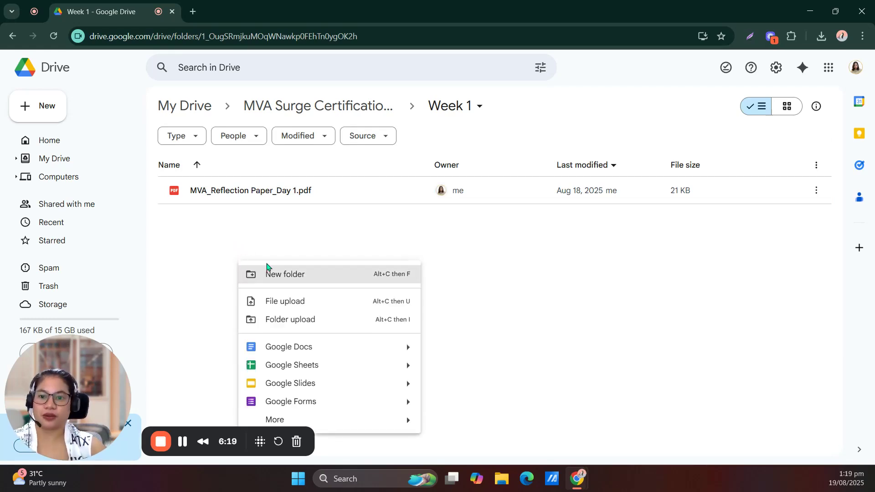
{"action": "left_click", "coordinate": [270, 277]}
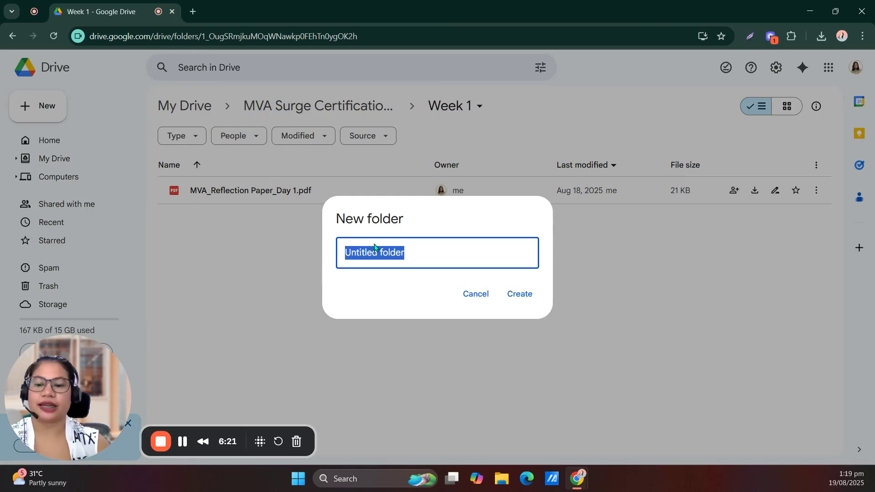
{"action": "type", "text": "De"}
{"action": "key", "text": "BackSpace"}
{"action": "type", "text": "a"}
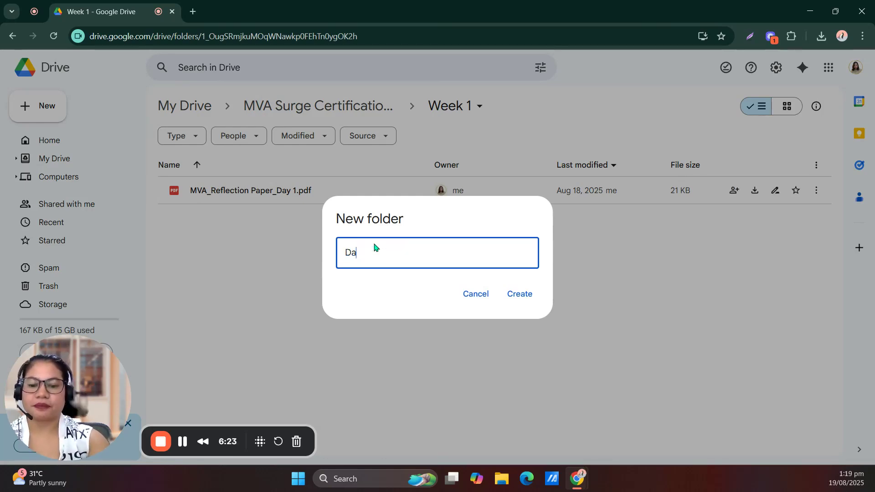
{"action": "type", "text": "y 1"}
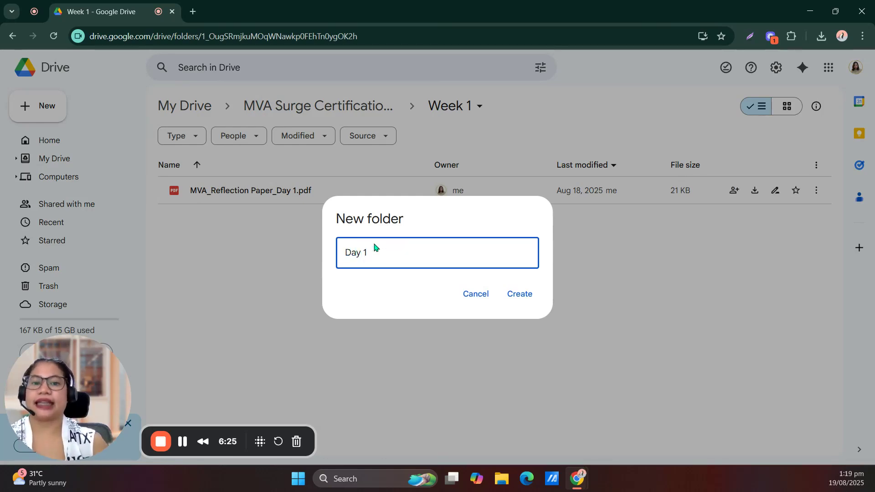
{"action": "left_click", "coordinate": [520, 295]}
- Create a subfolder named Day 2 inside the Week 1 folder
{"action": "right_click", "coordinate": [247, 258]}
{"action": "left_click", "coordinate": [277, 268]}
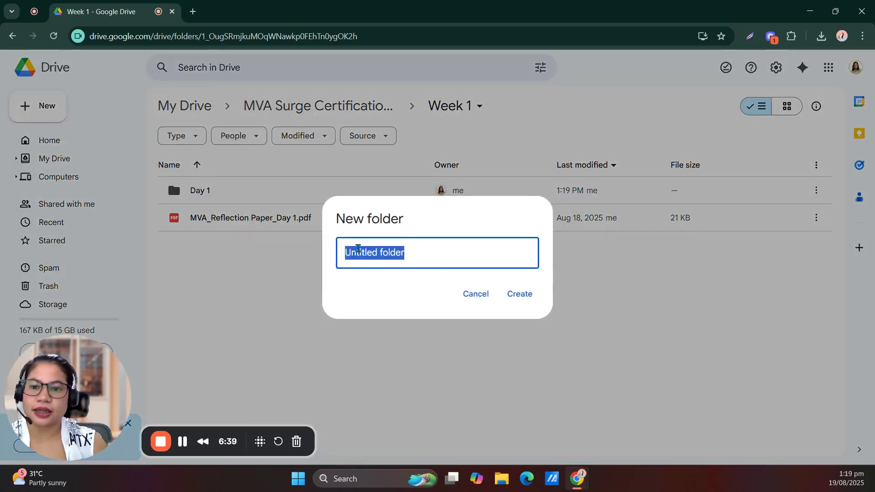
{"action": "type", "text": "Dau"}
{"action": "key", "text": "BackSpace"}
{"action": "type", "text": "y 2"}
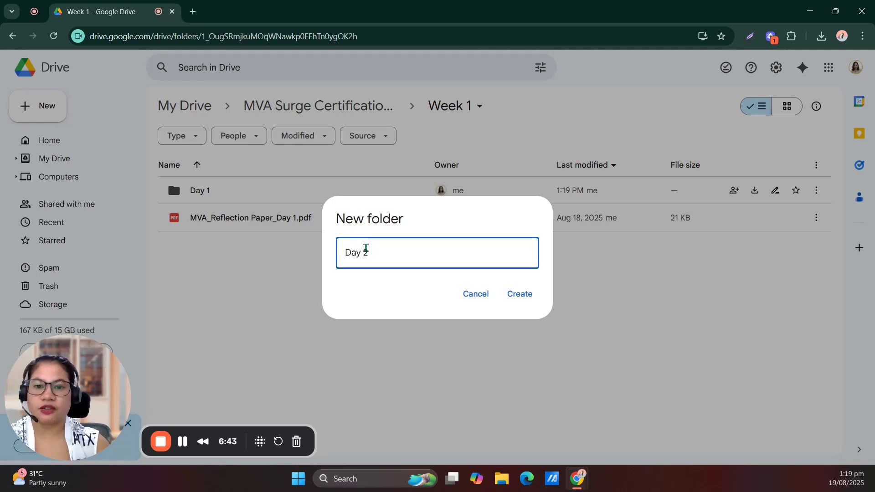
{"action": "left_click", "coordinate": [527, 297]}
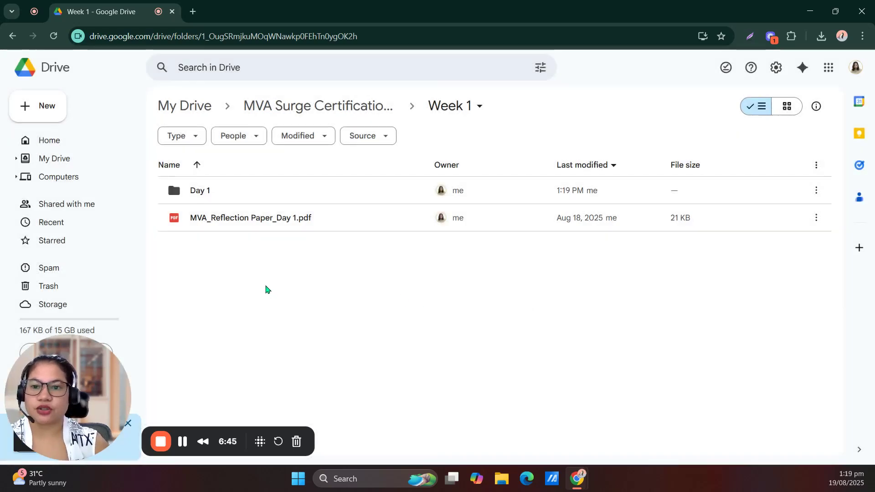
- Create a third subfolder named Day 3 inside the Week 1 folder
{"action": "left_click", "coordinate": [255, 280]}
{"action": "right_click", "coordinate": [256, 279]}
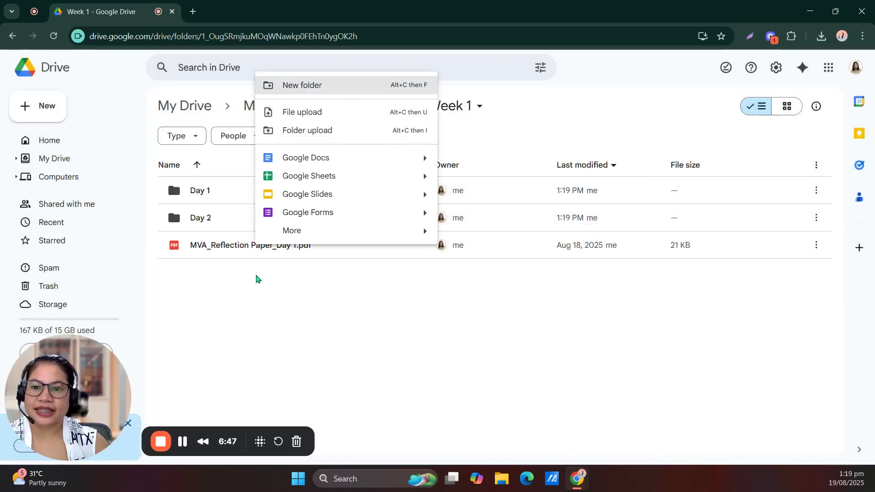
{"action": "left_click", "coordinate": [301, 89]}
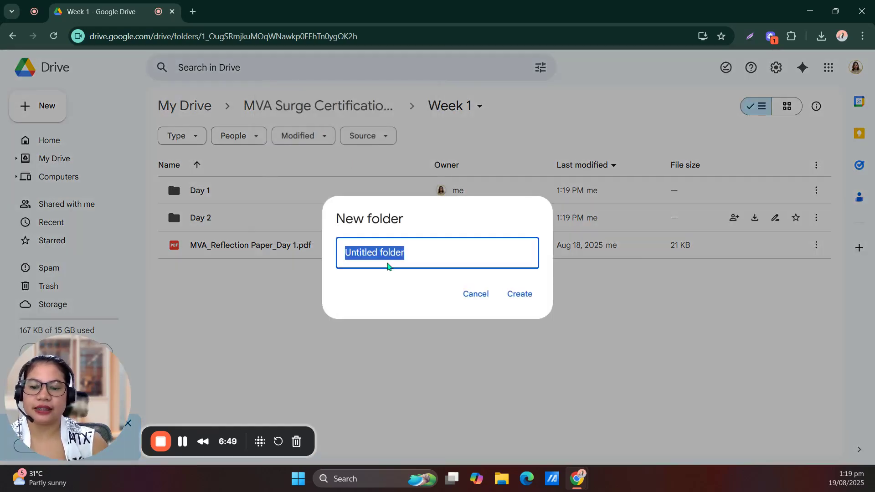
{"action": "type", "text": "Day 3"}
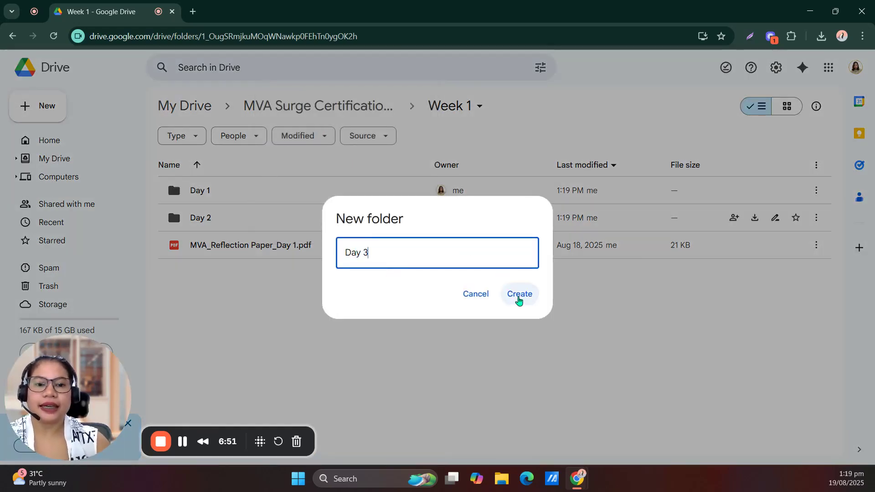
{"action": "left_click", "coordinate": [516, 294]}
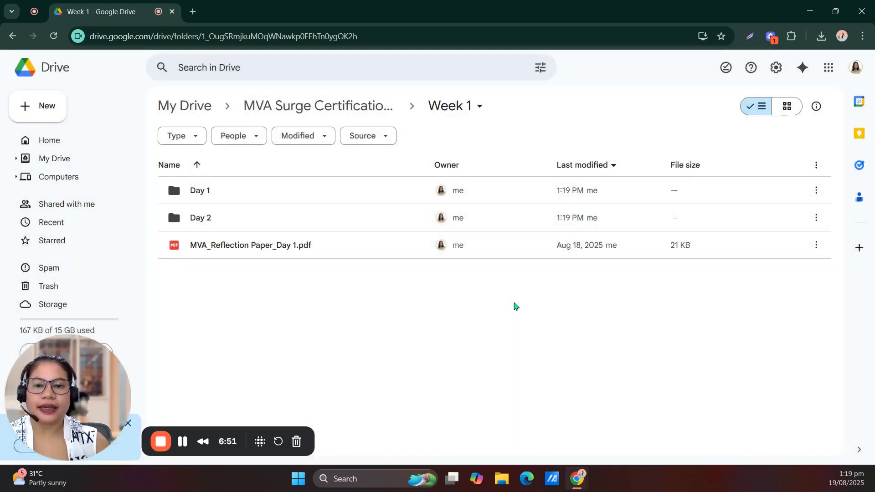
- Move MVA_Reflection Paper_Day 1.pdf from the Week 1 folder into its Day 1 subfolder
{"action": "left_click", "coordinate": [272, 306]}
{"action": "left_click", "coordinate": [257, 282]}
{"action": "left_click_drag", "start_coordinate": [257, 282], "coordinate": [217, 197]}
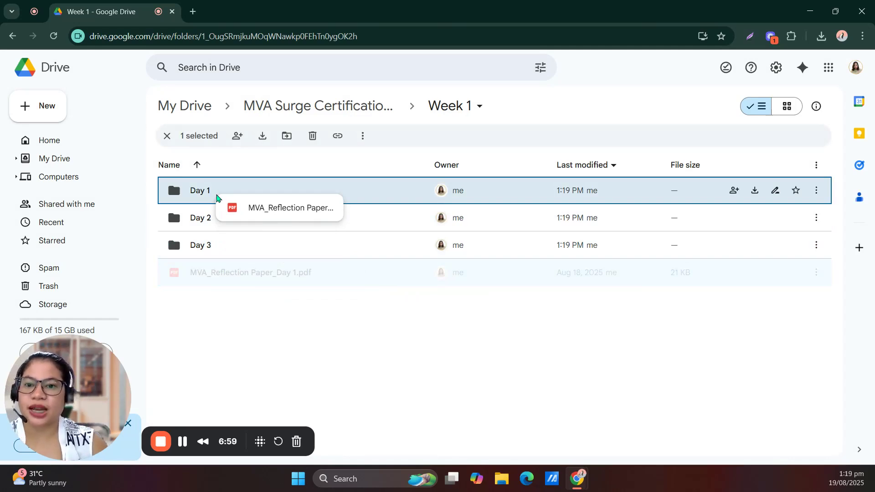
- Finish moving MVA_Reflection Paper_Day 1.pdf into the Day 1 folder, and open that folder to check its contents
{"action": "left_click_drag", "start_coordinate": [216, 197], "coordinate": [216, 196]}
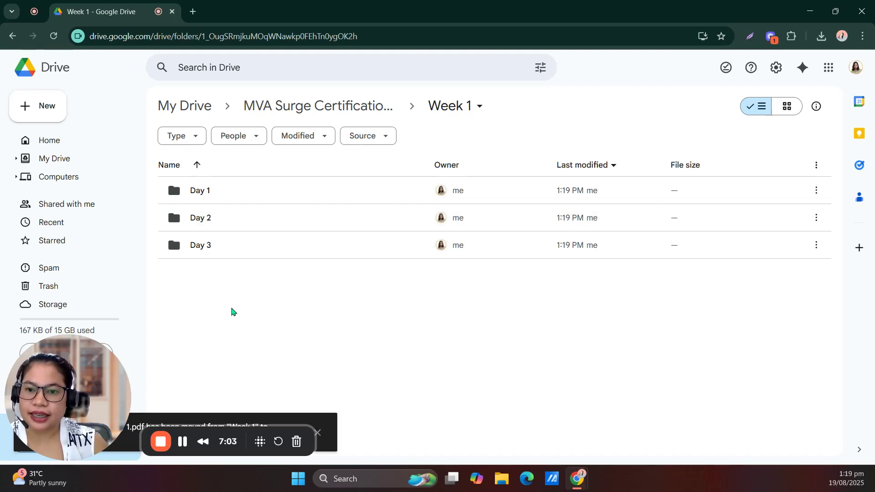
{"action": "double_click", "coordinate": [223, 189]}
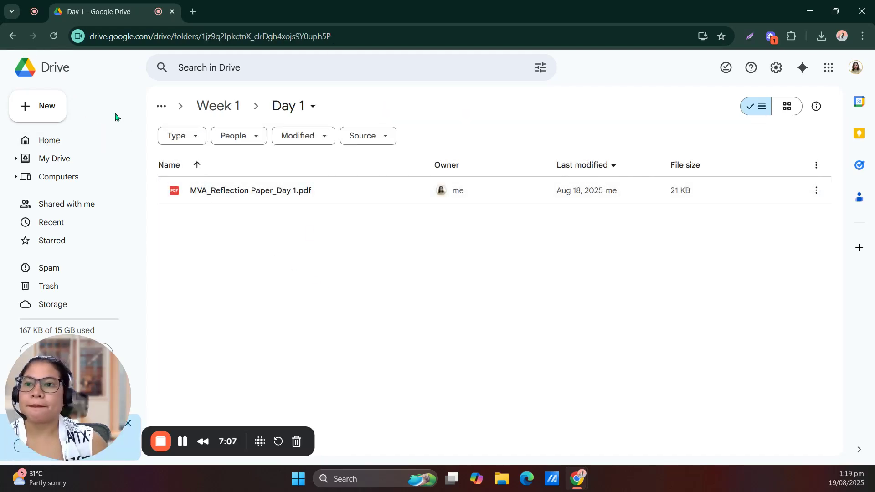
{"action": "left_click", "coordinate": [12, 36]}
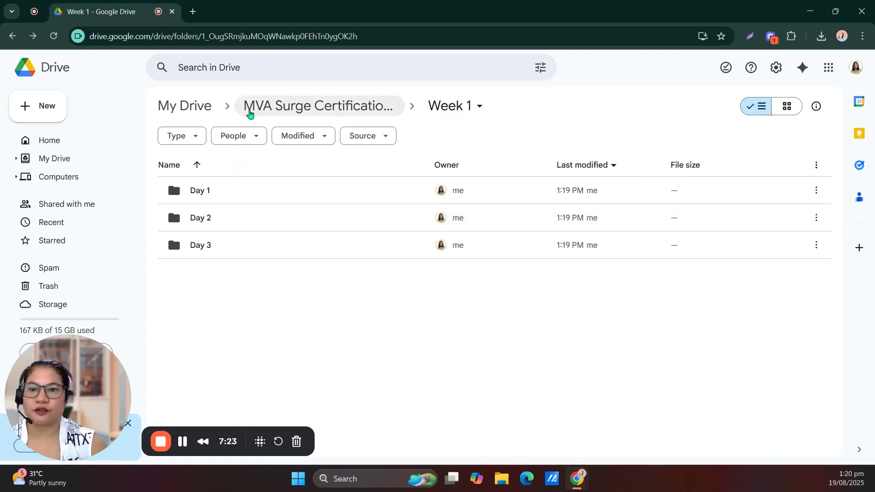
- Return to My Drive and select the MVA Surge Certification Program folder
{"action": "left_click", "coordinate": [252, 109]}
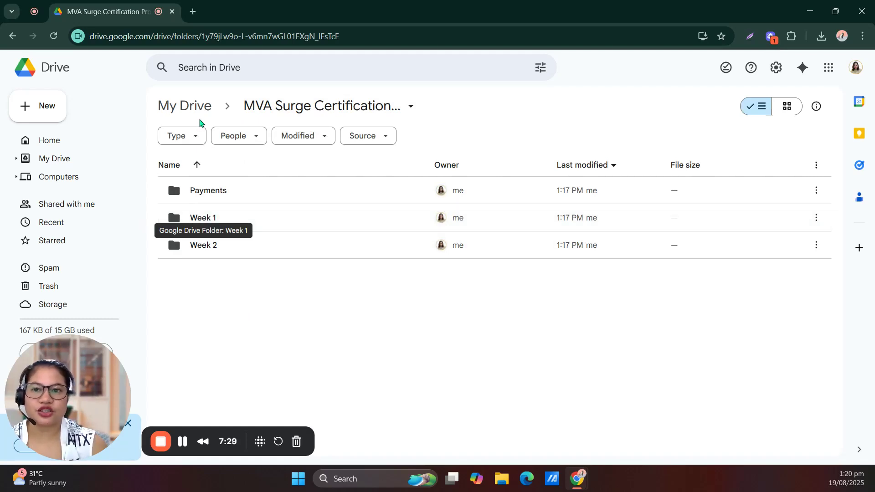
{"action": "left_click", "coordinate": [194, 109]}
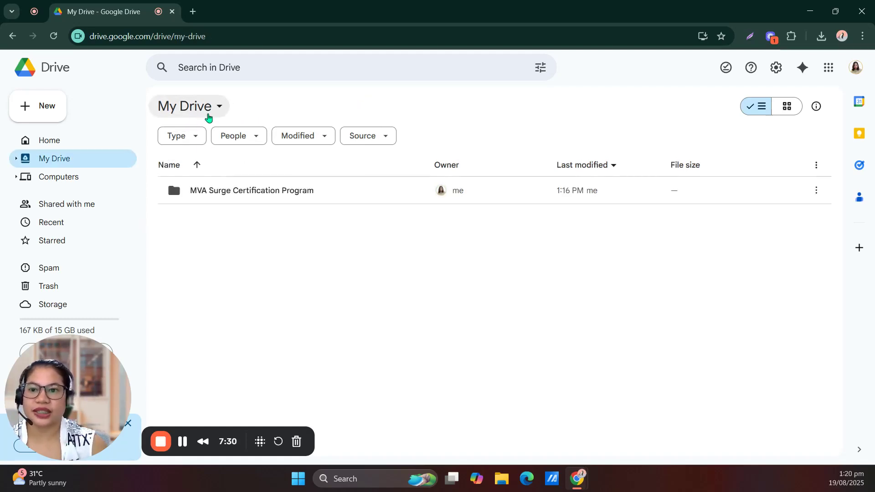
{"action": "left_click", "coordinate": [240, 201]}
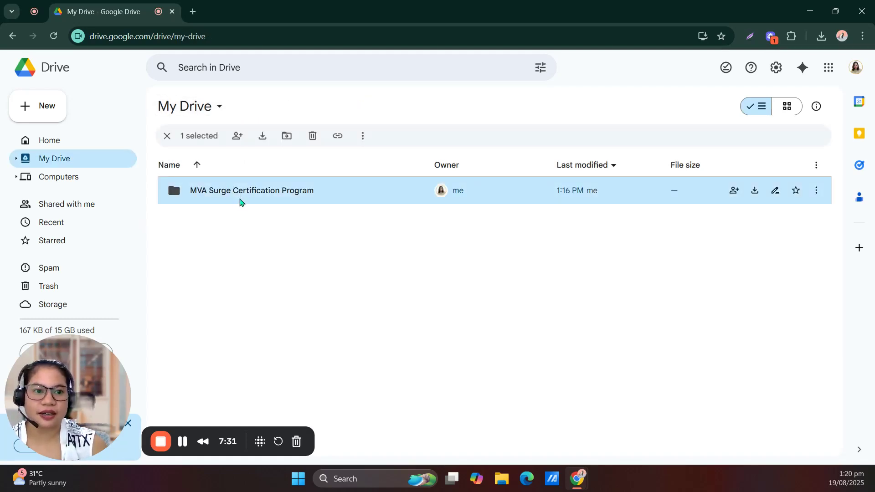
- Look through the additional actions for the MVA Surge Certification Program folder, particularly its sharing options
{"action": "left_click", "coordinate": [816, 192]}
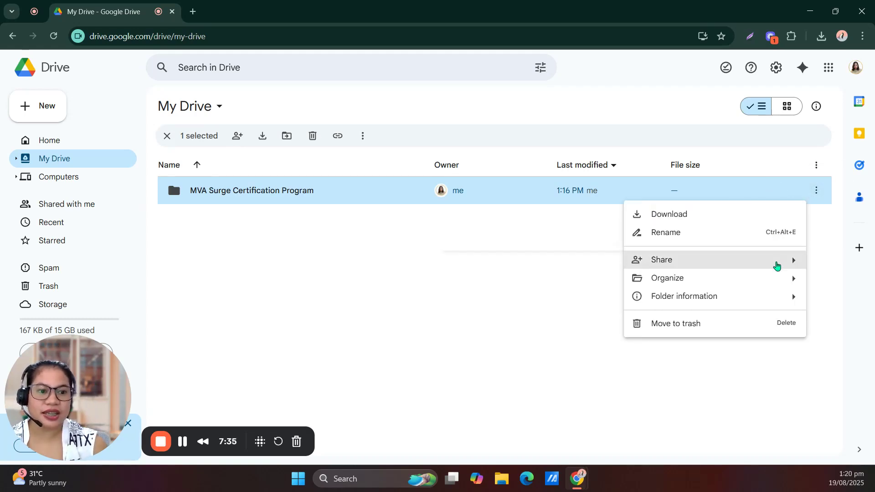
{"action": "mouse_move", "coordinate": [776, 265]}
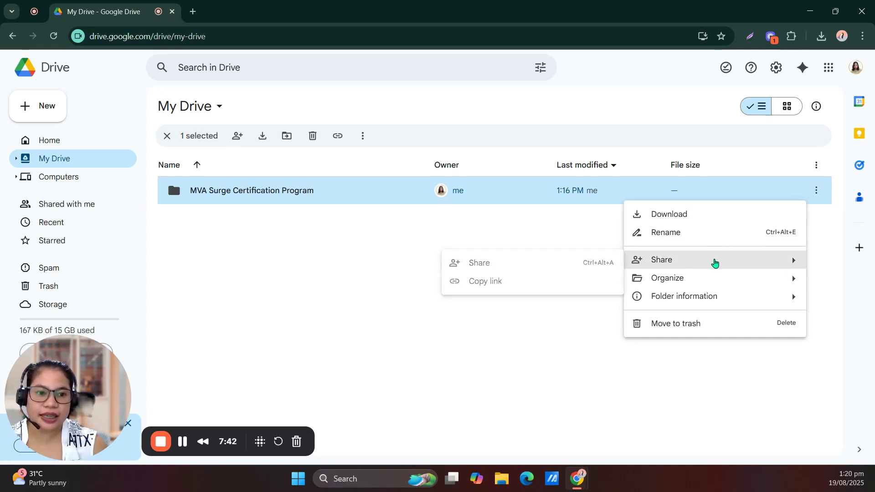
{"action": "left_click", "coordinate": [406, 265]}
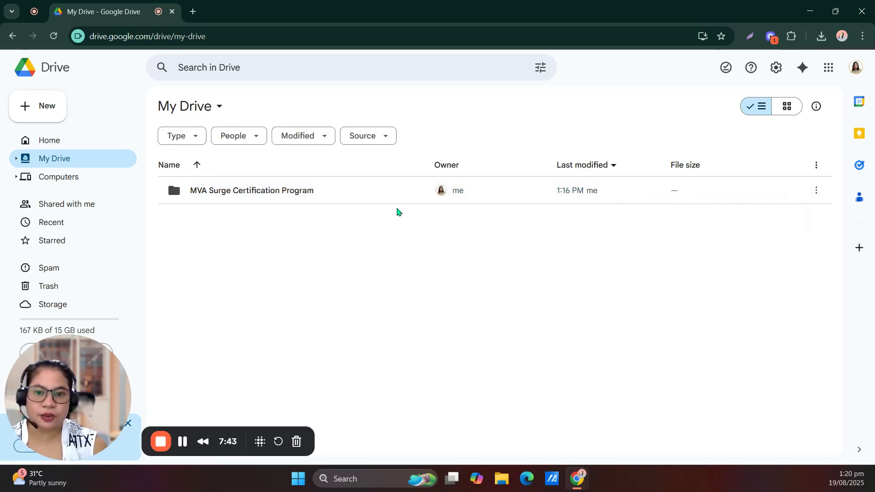
{"action": "left_click", "coordinate": [817, 195]}
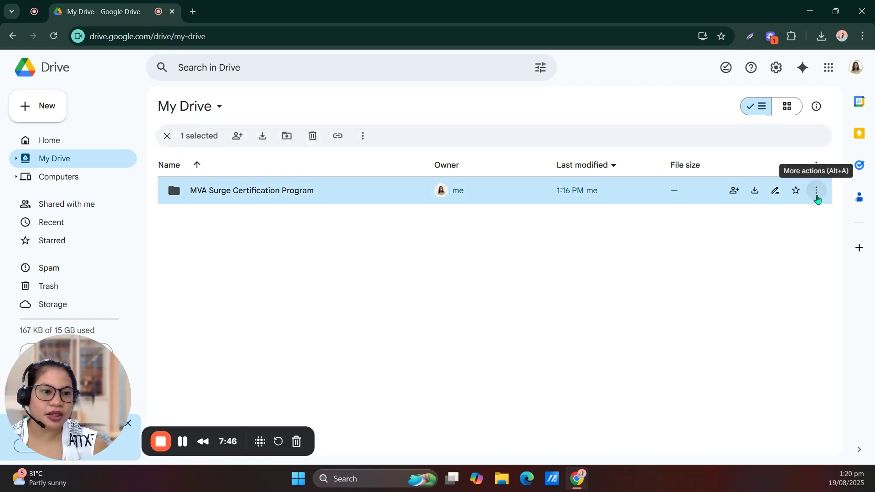
{"action": "left_click", "coordinate": [817, 196]}
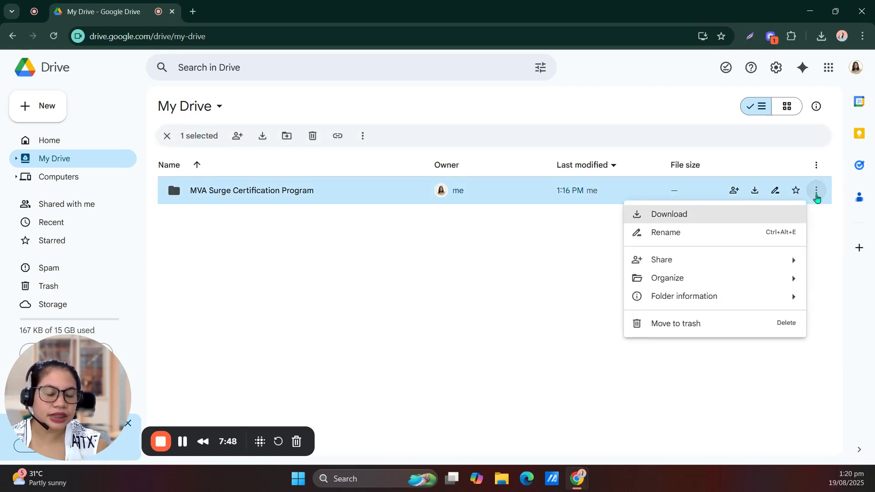
{"action": "mouse_move", "coordinate": [669, 268]}
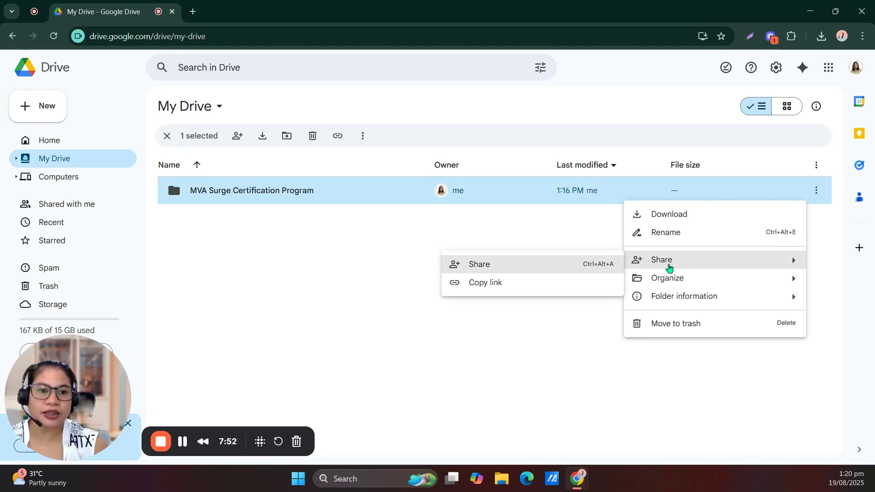
{"action": "left_click", "coordinate": [336, 262]}
- Open the sharing settings of the MVA Surge Certification Program folder and set general access to Anyone with the link
{"action": "left_click", "coordinate": [363, 201]}
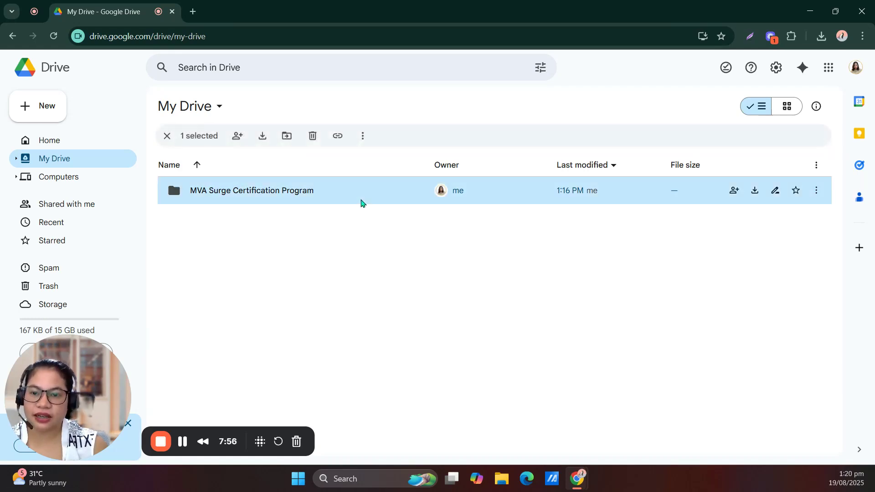
{"action": "left_click", "coordinate": [237, 142]}
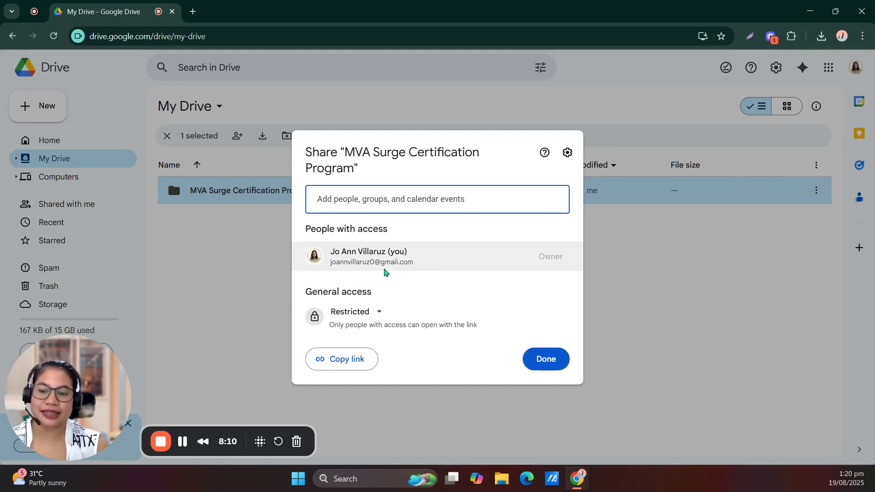
{"action": "left_click", "coordinate": [374, 314]}
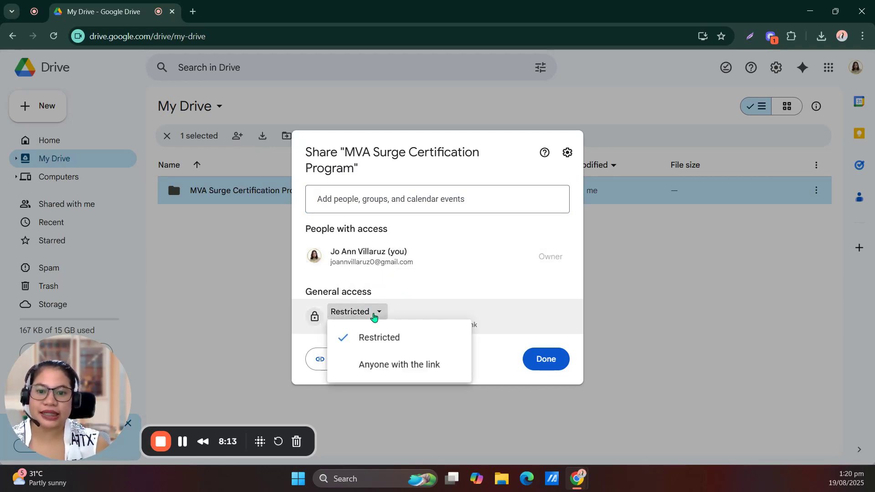
{"action": "left_click", "coordinate": [398, 369]}
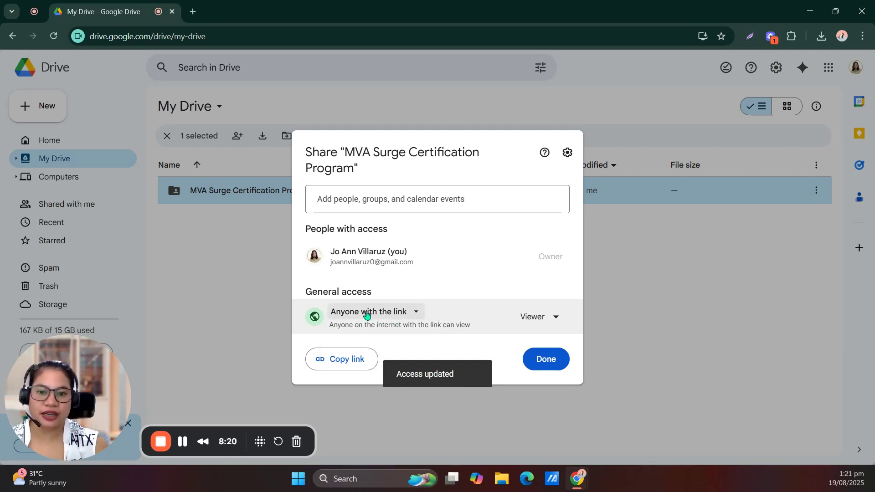
- Review the general access levels and link roles, keep Anyone with the link as Viewer, and finish sharing the folder
{"action": "left_click", "coordinate": [403, 314]}
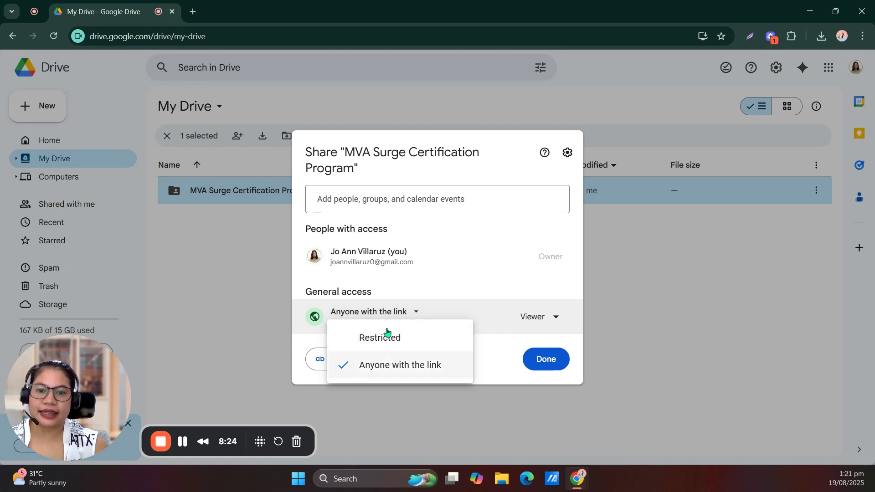
{"action": "left_click", "coordinate": [457, 284]}
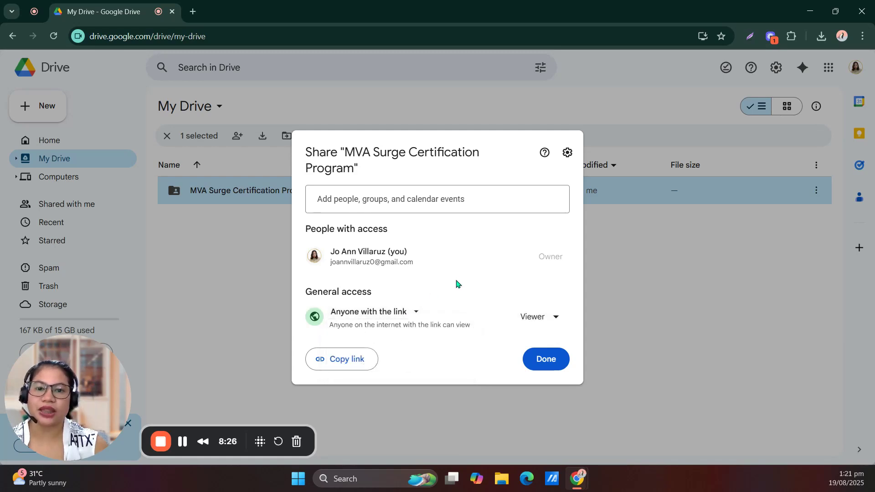
{"action": "left_click", "coordinate": [536, 325]}
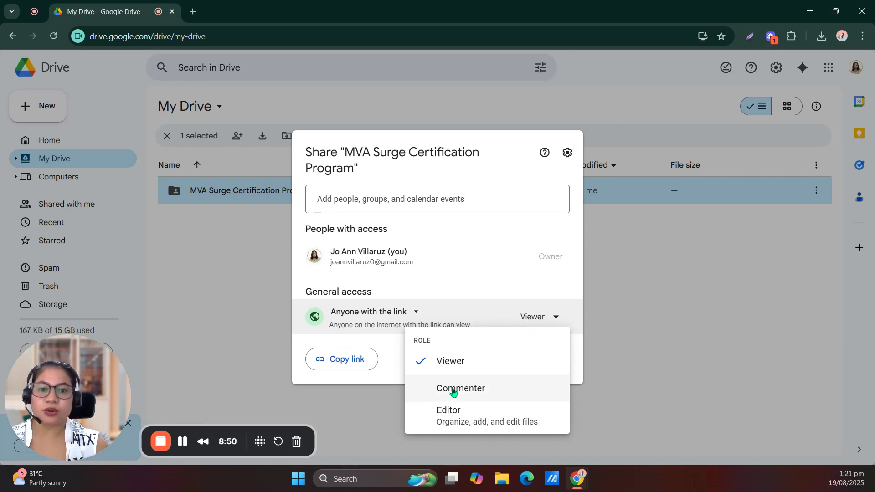
{"action": "left_click", "coordinate": [464, 264]}
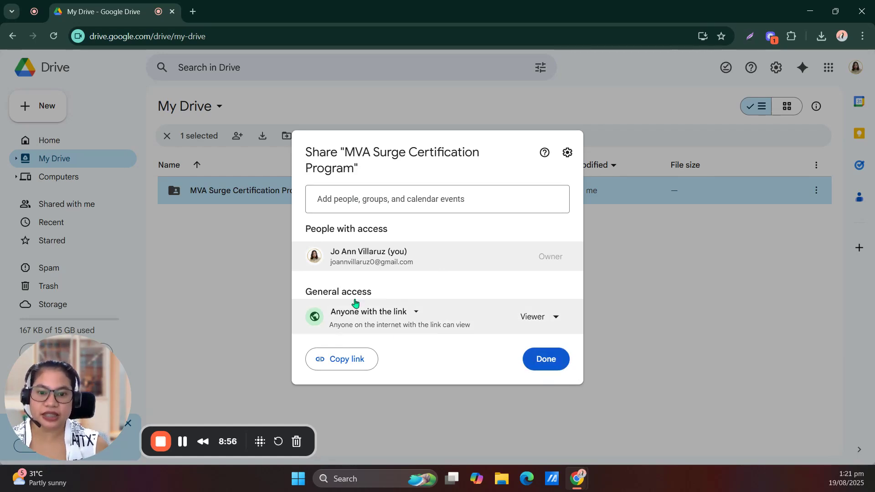
{"action": "left_click", "coordinate": [546, 359]}
{"action": "left_click", "coordinate": [445, 293]}
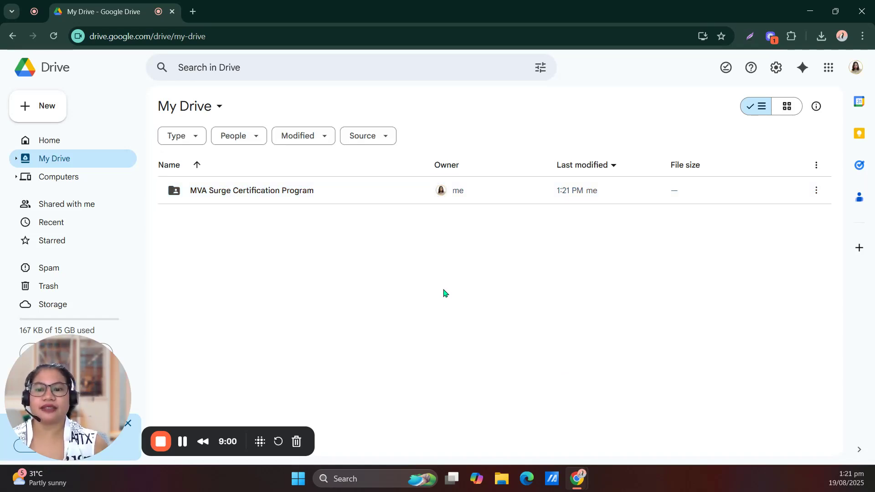